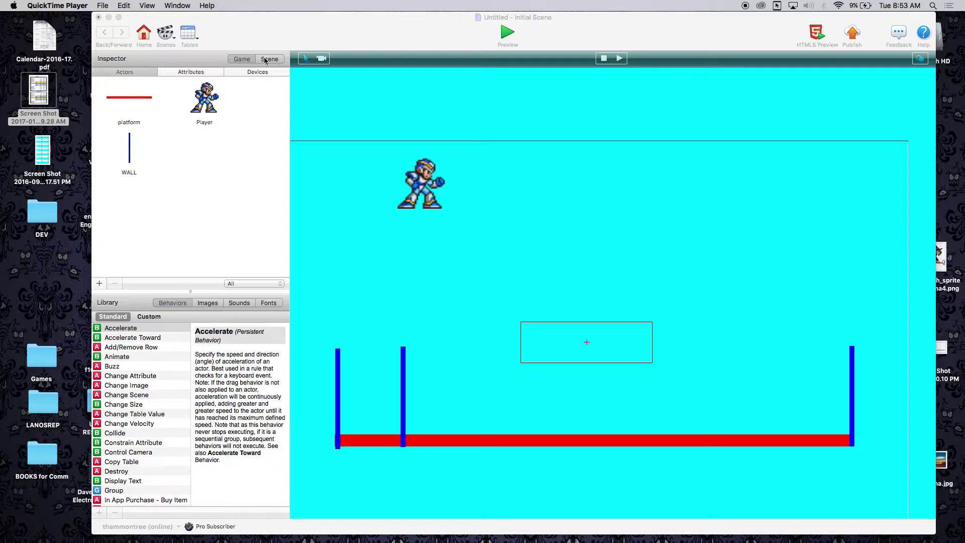
pyautogui.click(185, 76)
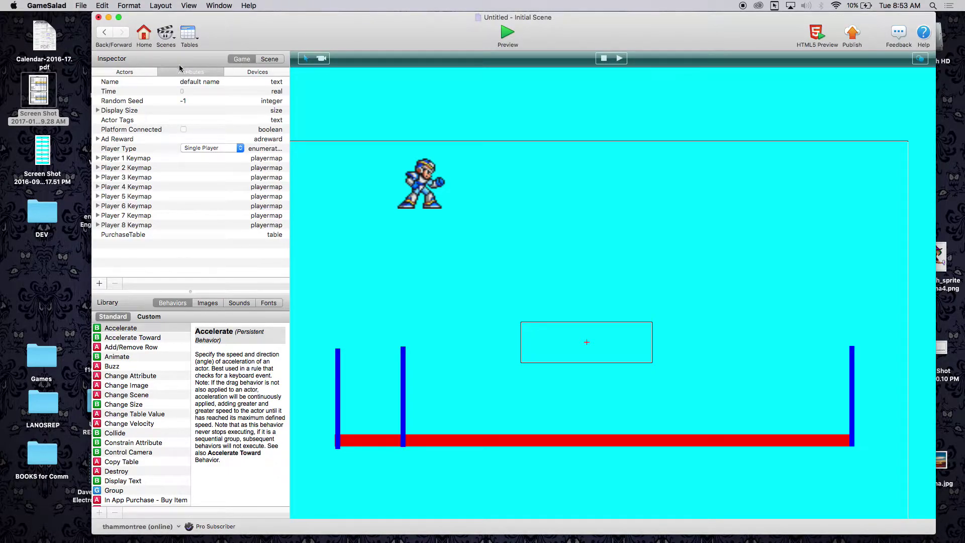
pyautogui.click(136, 75)
pyautogui.scroll(-3, 445, 318)
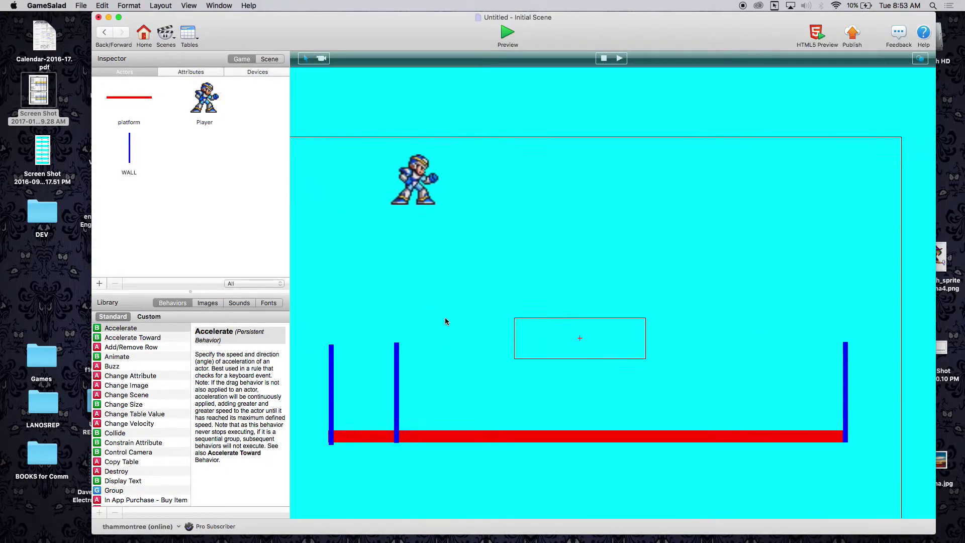
# - Create a new actor, name it Enemy1, and return to the scene
pyautogui.click(99, 283)
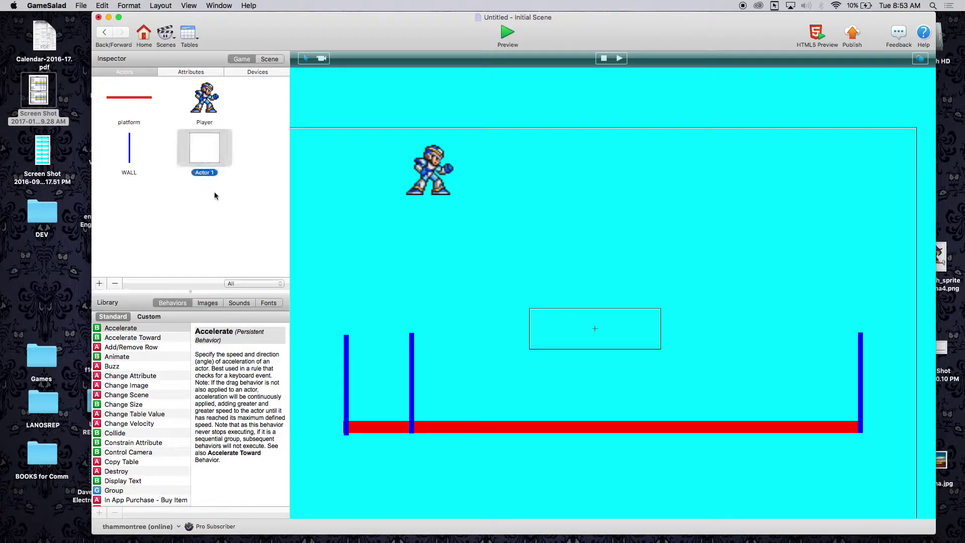
pyautogui.doubleClick(207, 156)
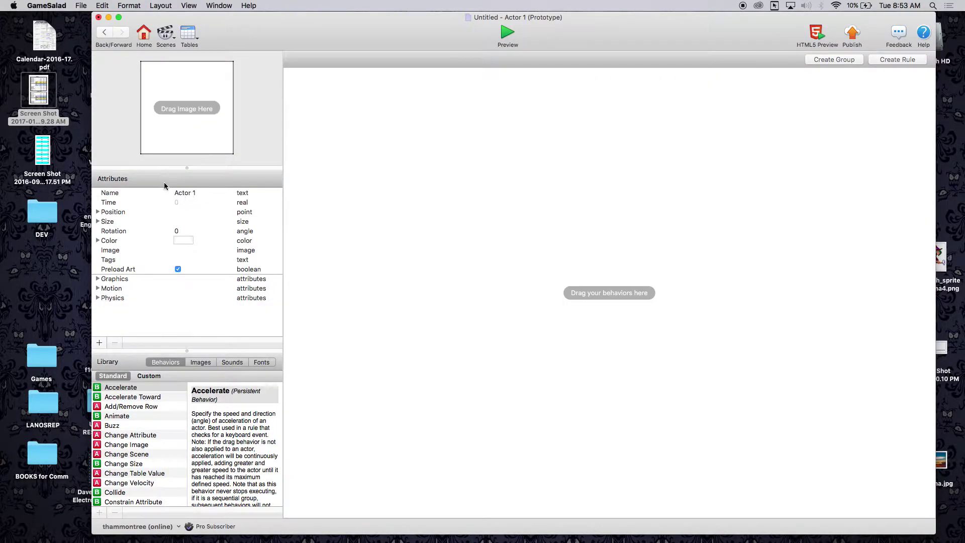
pyautogui.doubleClick(186, 194)
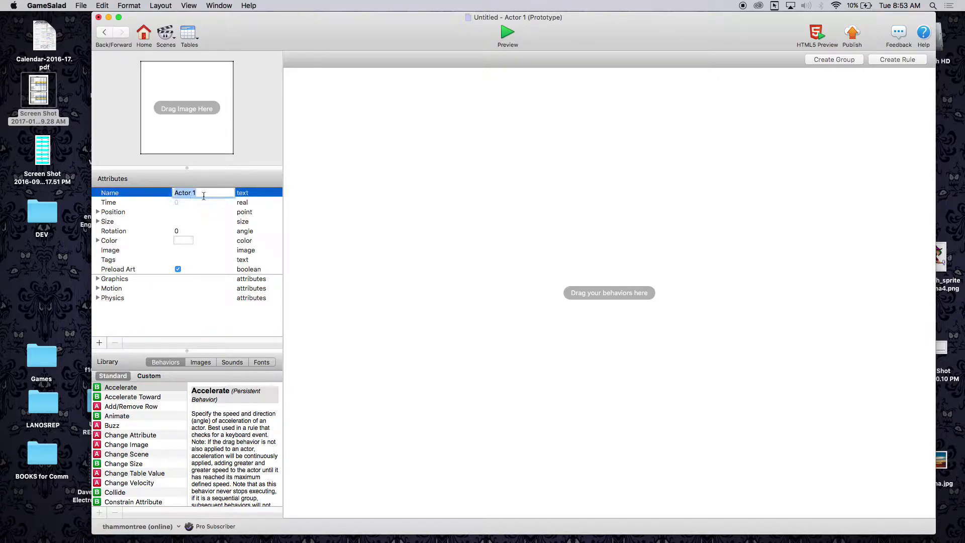
pyautogui.write('Enemy1')
pyautogui.doubleClick(198, 231)
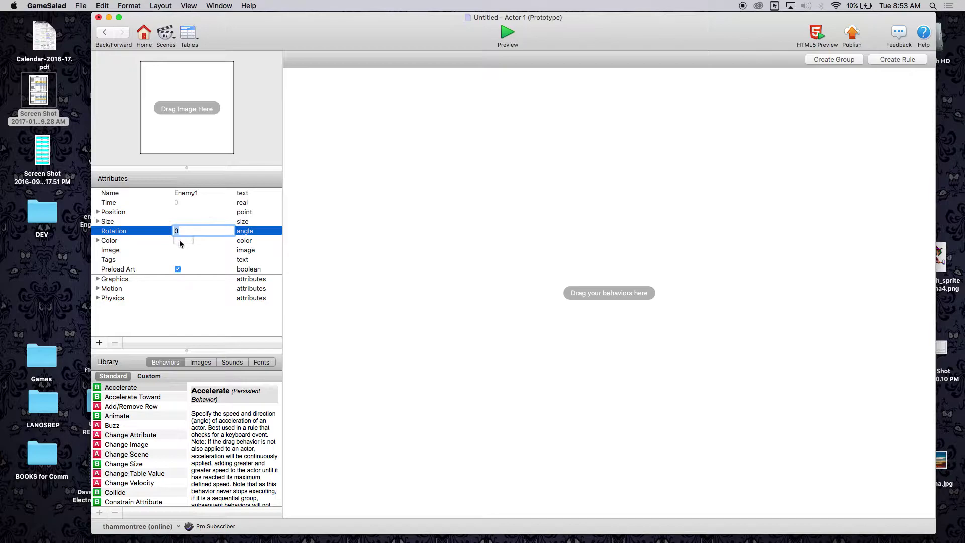
pyautogui.click(103, 33)
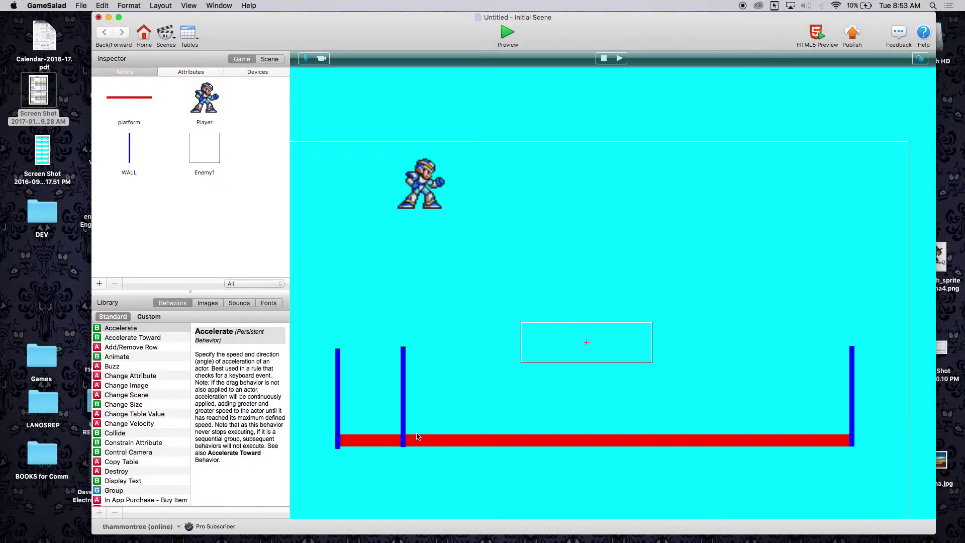
# - Set the Enemy1 actor's color to yellow and return to the scene
pyautogui.doubleClick(208, 151)
pyautogui.click(182, 240)
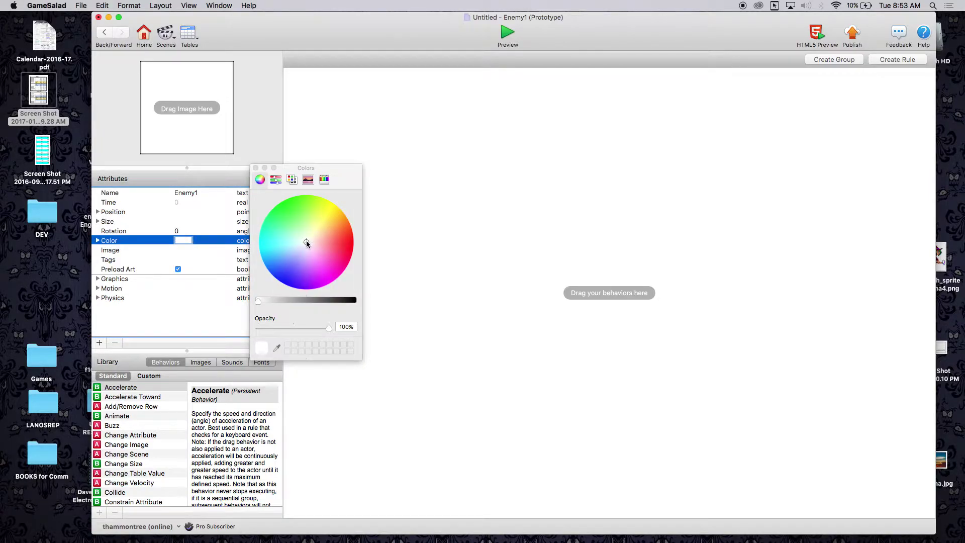
pyautogui.moveTo(307, 243); pyautogui.dragTo(334, 200)
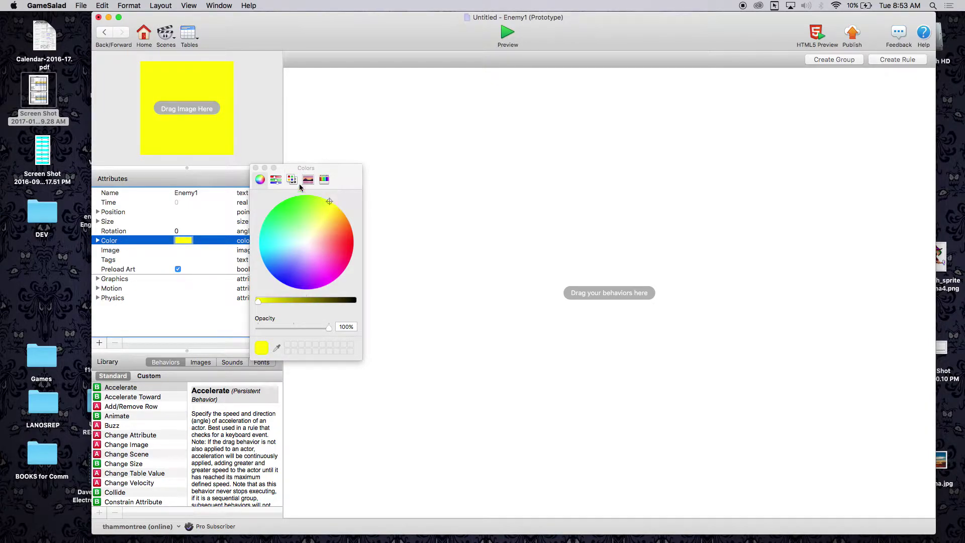
pyautogui.click(255, 168)
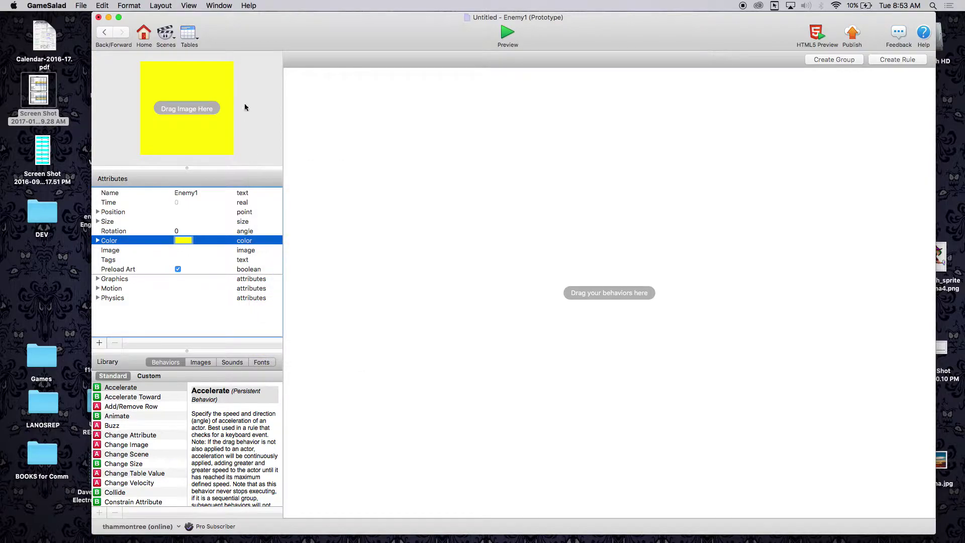
pyautogui.click(104, 33)
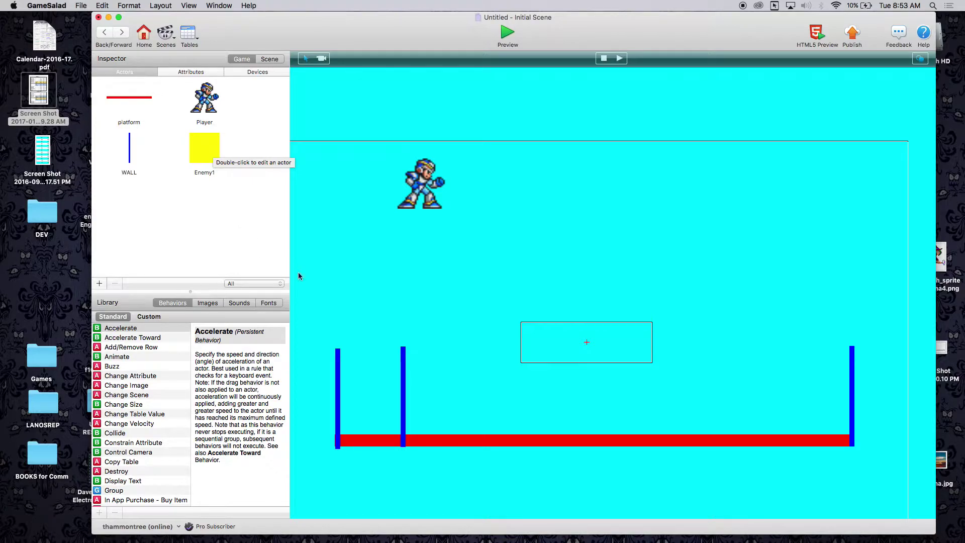
# - Open the Enemy1 actor and set its physics Bounciness to 0 and Friction to 0
pyautogui.doubleClick(199, 146)
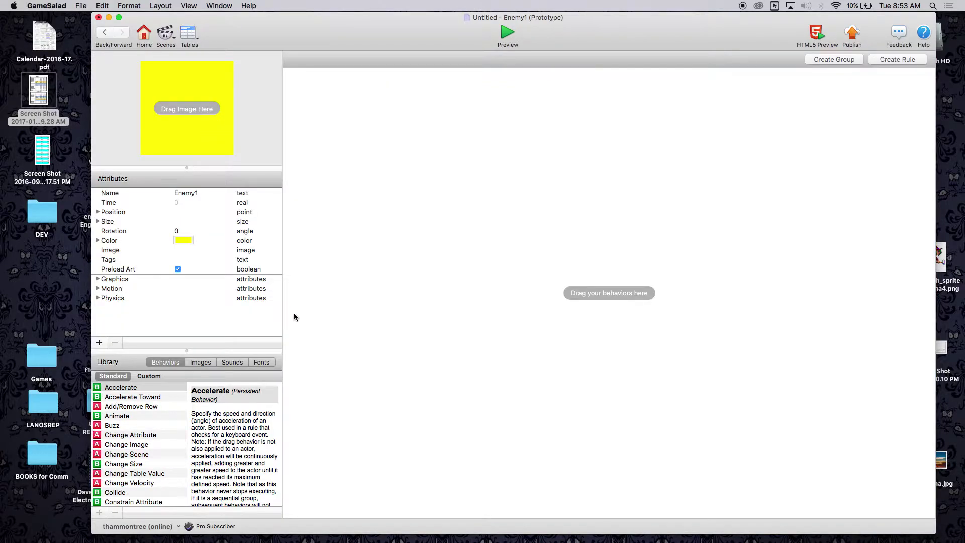
pyautogui.click(98, 298)
pyautogui.scroll(-3, 215, 304)
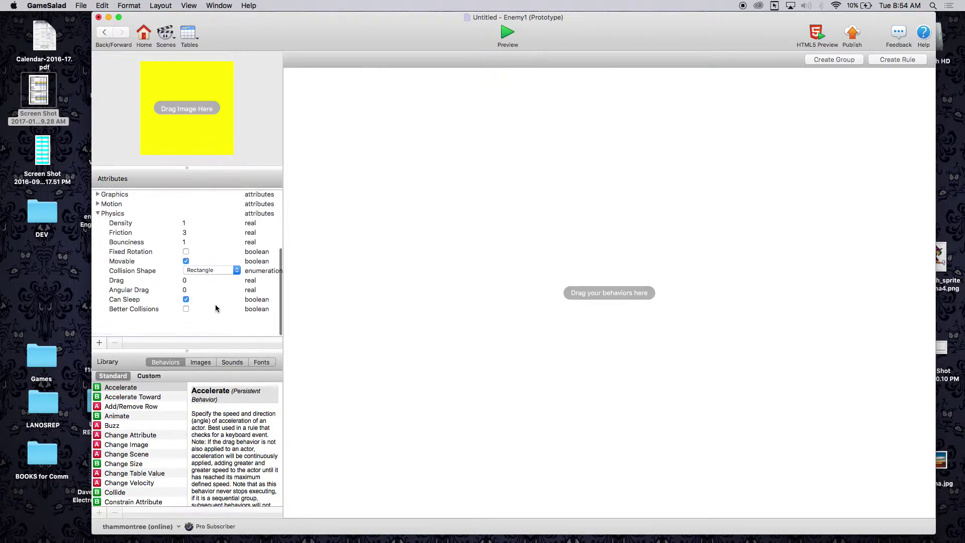
pyautogui.scroll(2, 215, 305)
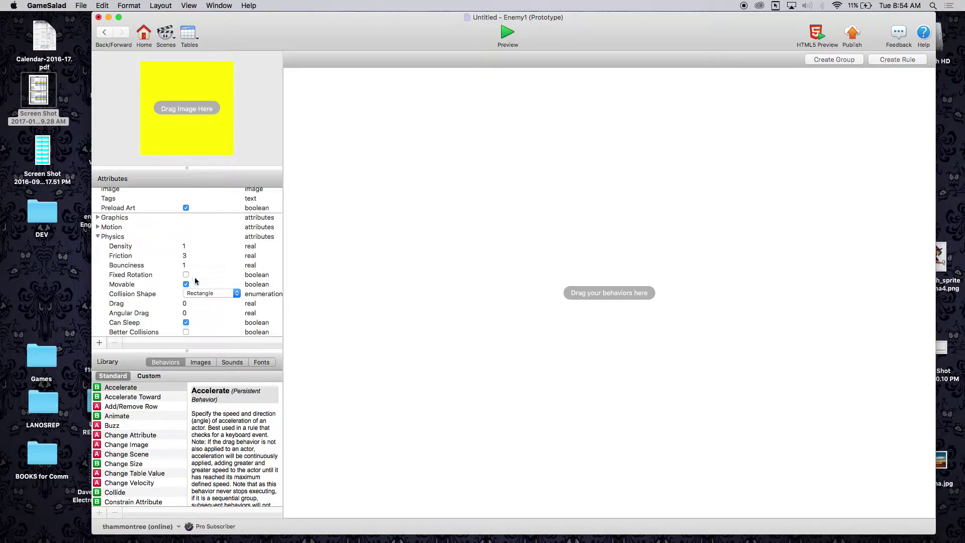
pyautogui.click(185, 267)
pyautogui.write('0')
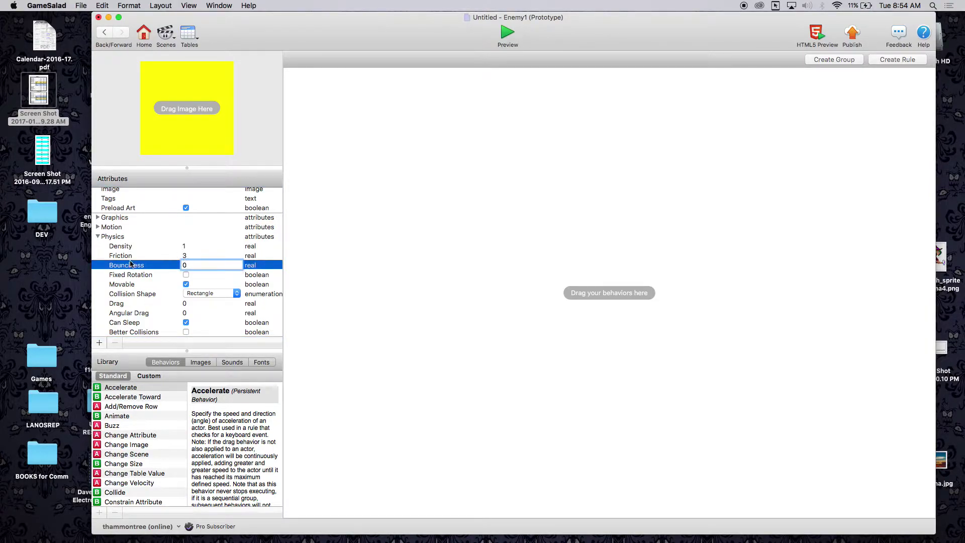
pyautogui.click(184, 258)
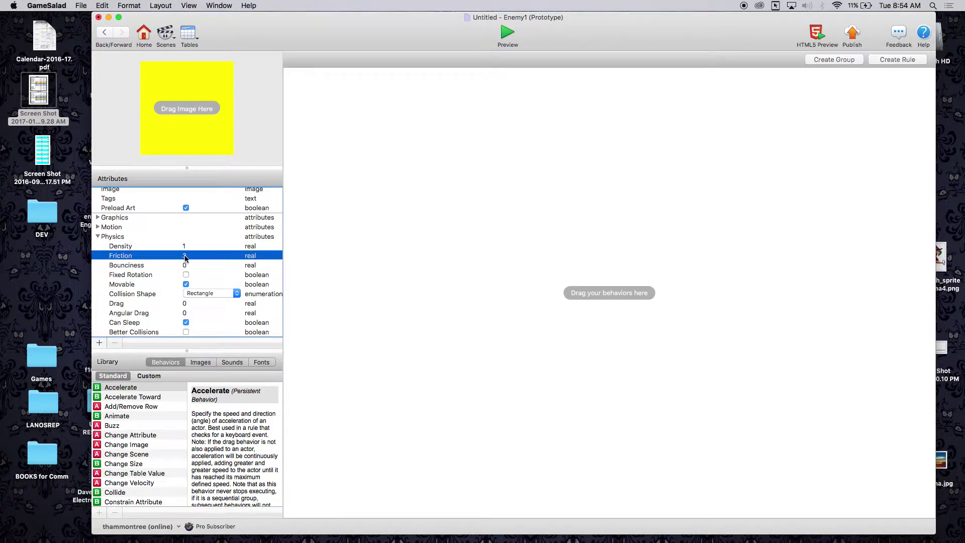
pyautogui.click(184, 257)
pyautogui.write('0')
pyautogui.press('Tab')
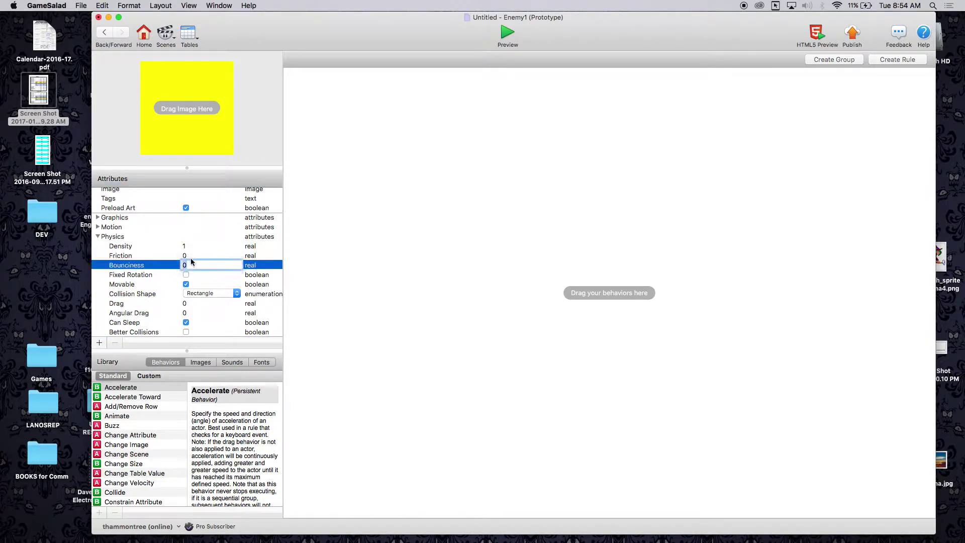
# - Add two Collide behaviors to Enemy1, one for actors of type platform and a duplicate for WALL
pyautogui.scroll(2, 198, 279)
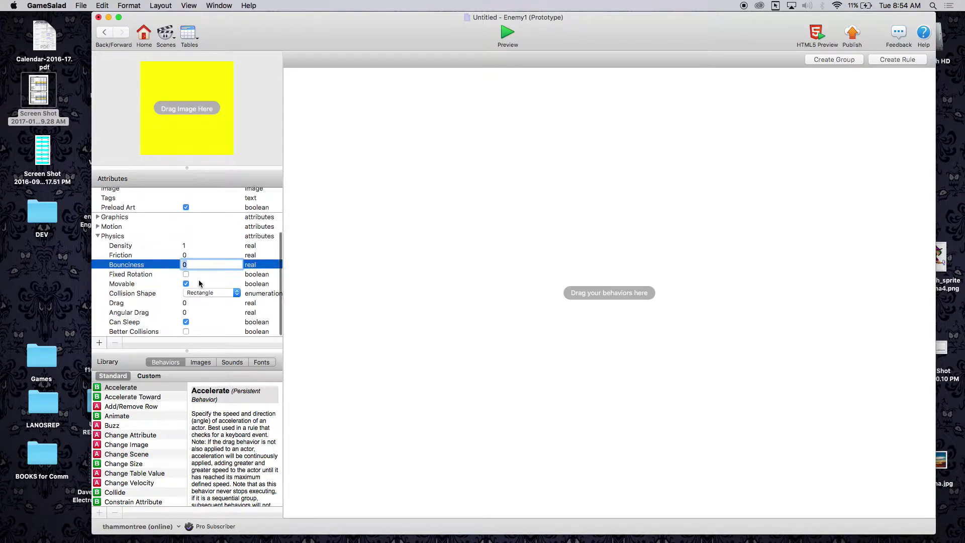
pyautogui.scroll(4, 199, 280)
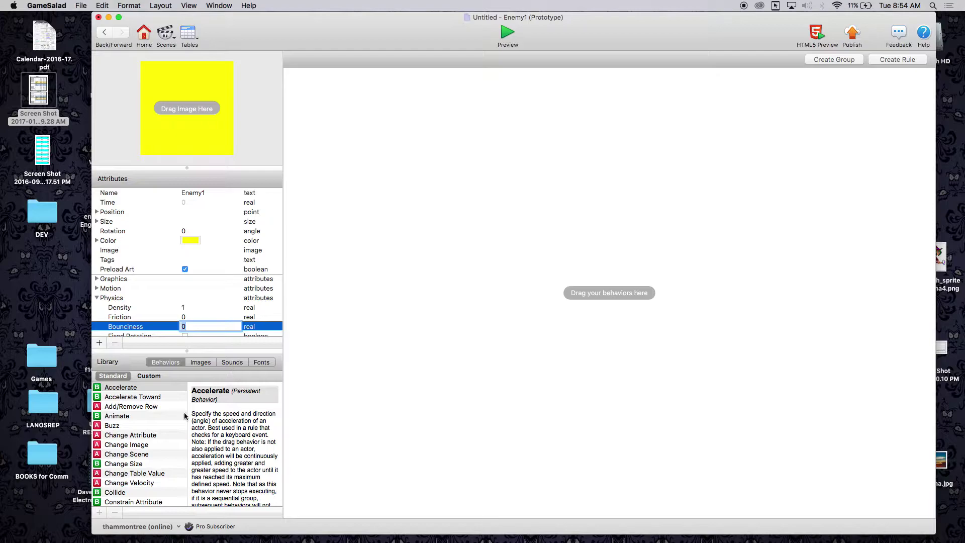
pyautogui.scroll(2, 156, 418)
pyautogui.scroll(-2, 133, 451)
pyautogui.moveTo(126, 480); pyautogui.dragTo(450, 125)
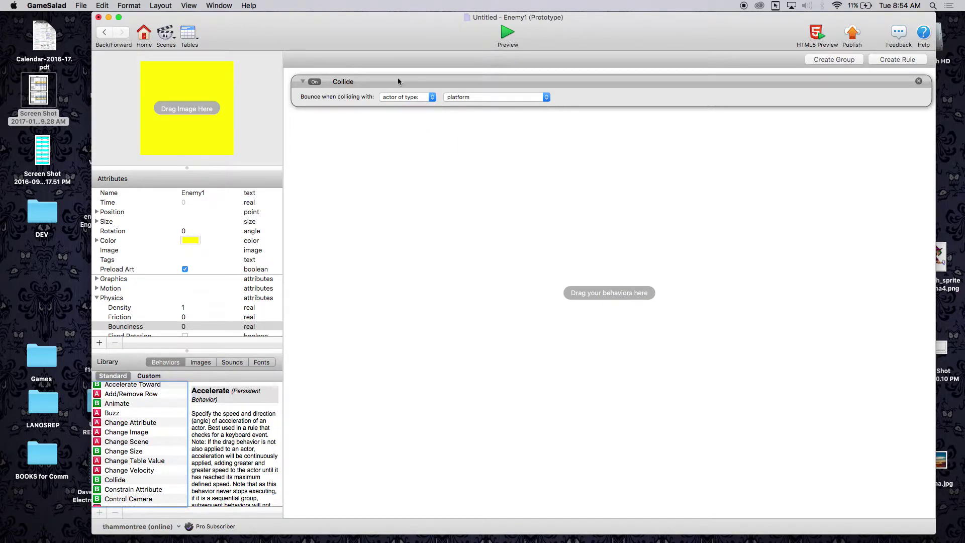
pyautogui.keyDown('alt'); pyautogui.moveTo(357, 83); pyautogui.dragTo(361, 143); pyautogui.keyUp('alt')
pyautogui.click(546, 141)
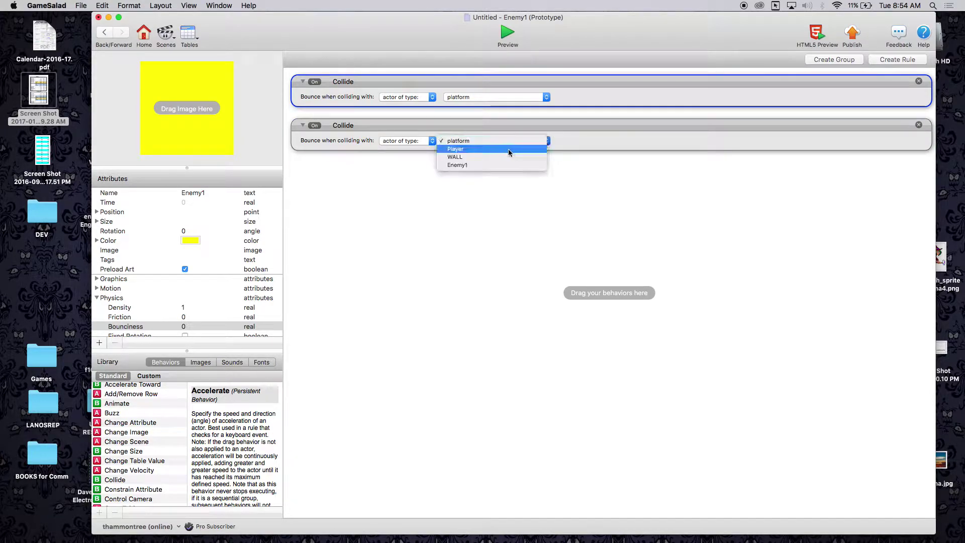
pyautogui.click(506, 154)
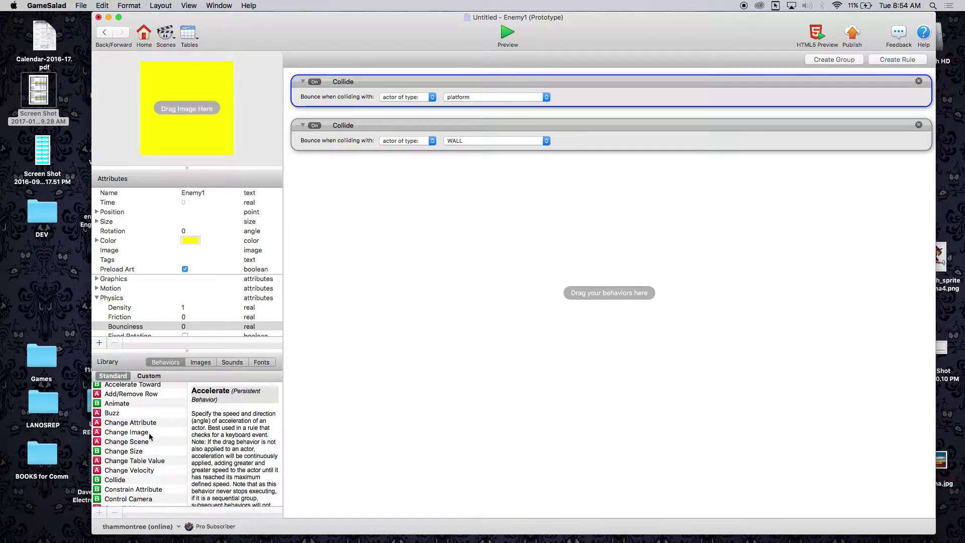
# - Add an empty Change Attribute behavior below Enemy1's Collide behaviors and return to the scene
pyautogui.click(353, 287)
pyautogui.click(352, 251)
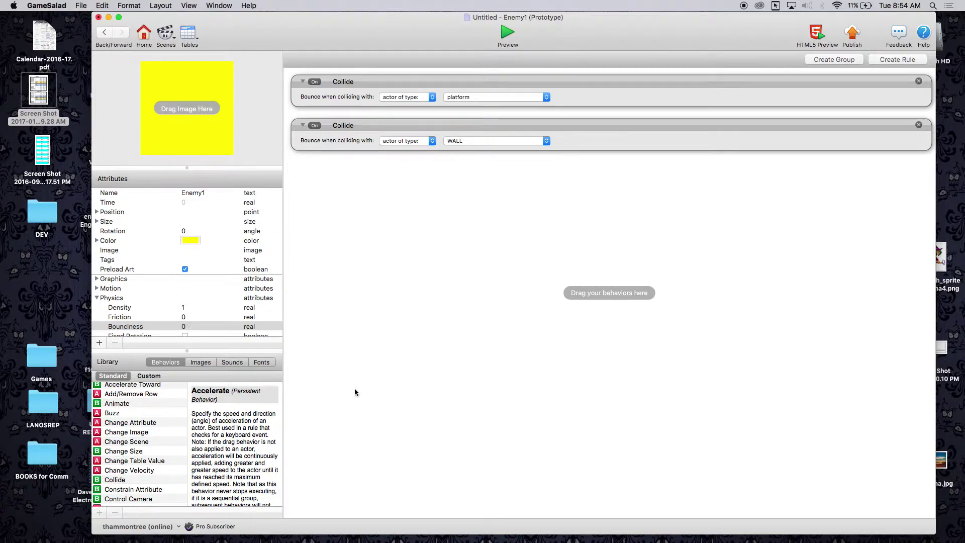
pyautogui.moveTo(136, 423); pyautogui.dragTo(512, 257)
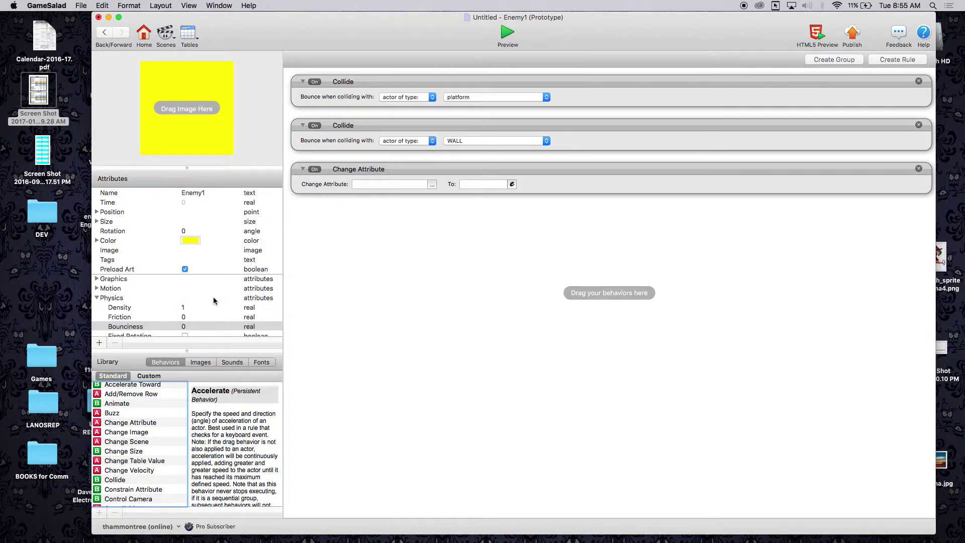
pyautogui.click(105, 33)
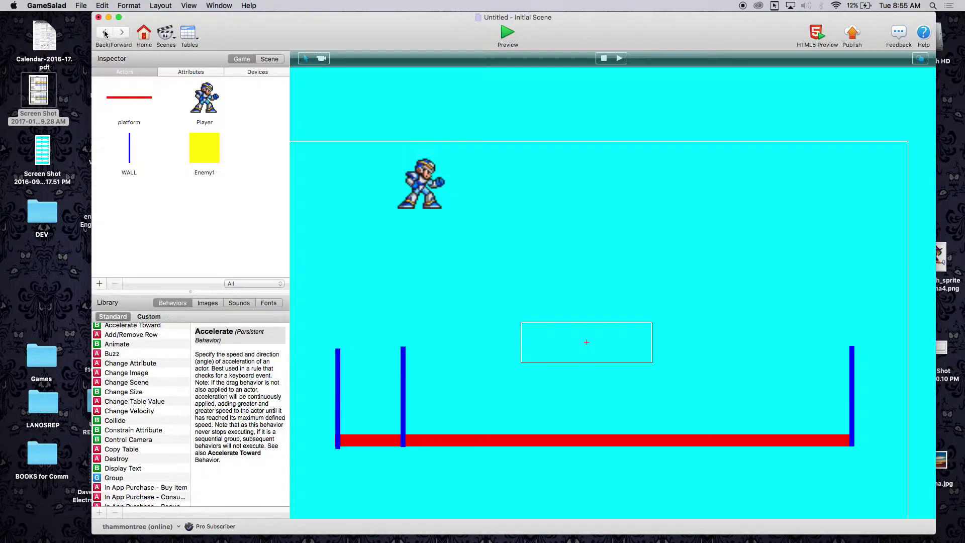
# - Open the Player actor, add a Constrain Attribute behavior below Control Camera, and duplicate it beneath
pyautogui.doubleClick(206, 99)
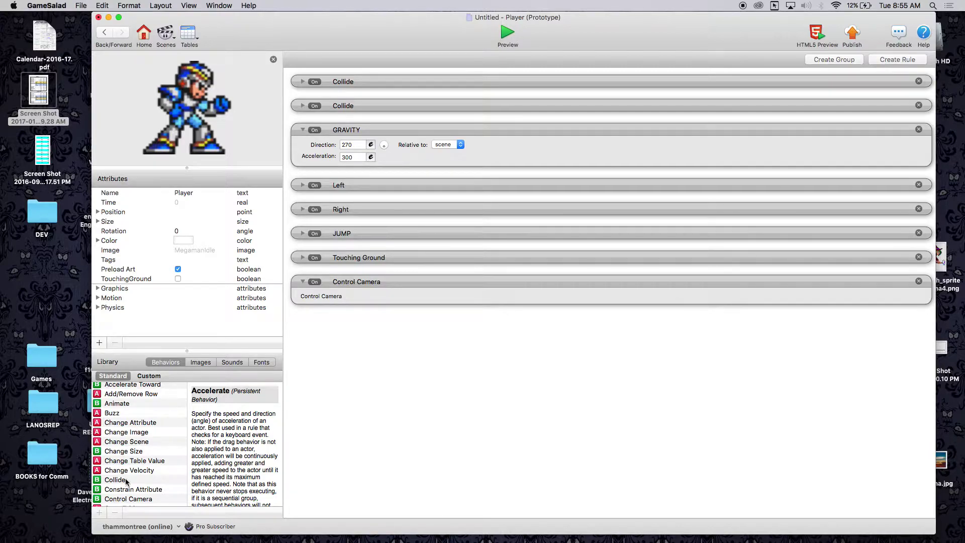
pyautogui.scroll(1, 136, 443)
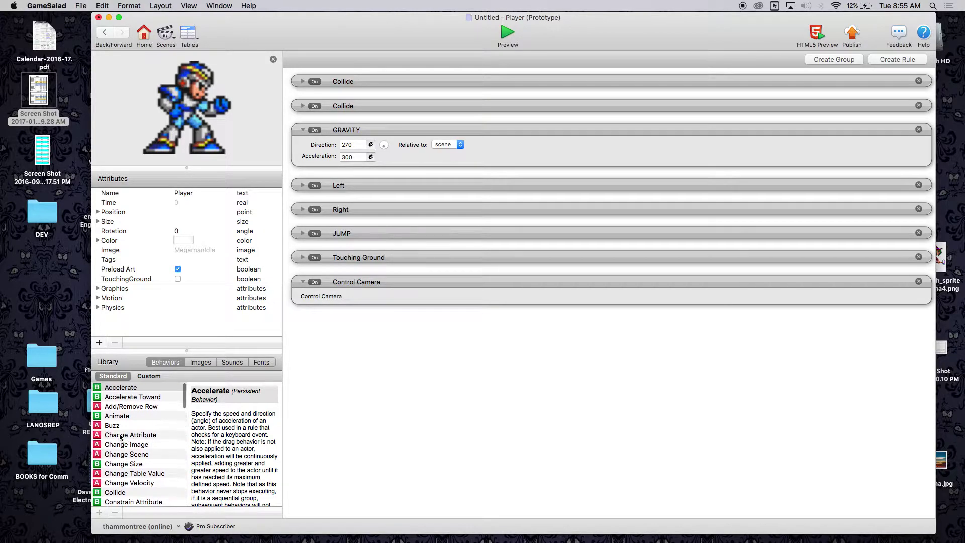
pyautogui.scroll(-5, 136, 452)
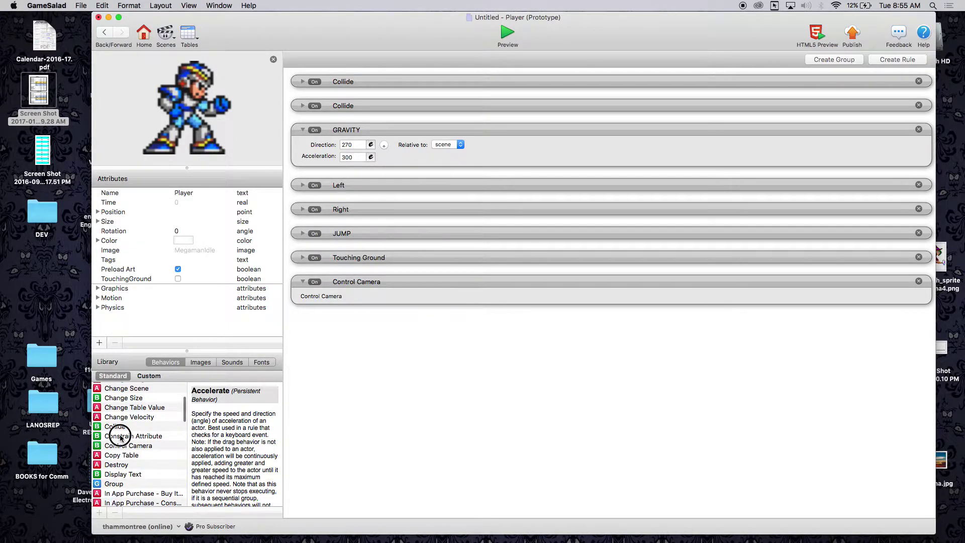
pyautogui.click(135, 437)
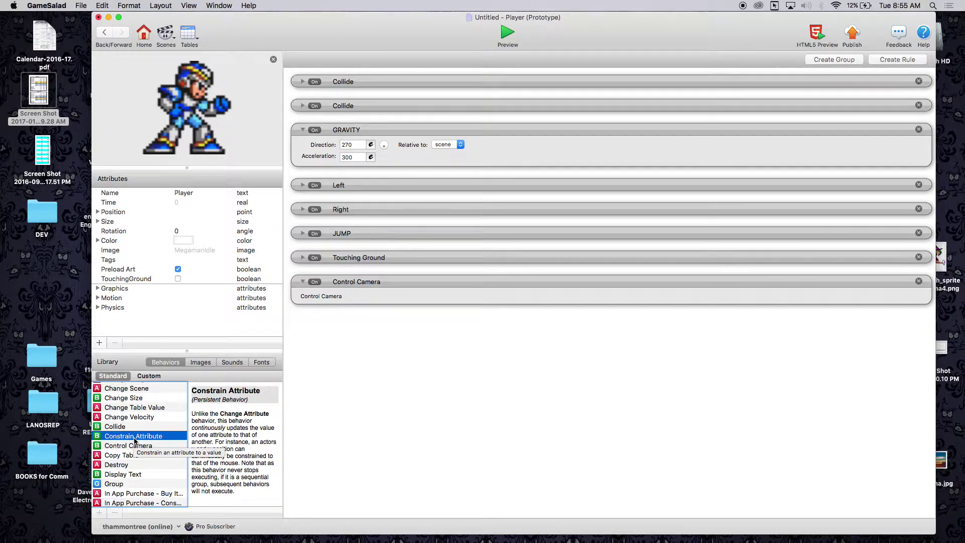
pyautogui.click(122, 441)
pyautogui.moveTo(122, 441); pyautogui.dragTo(402, 353)
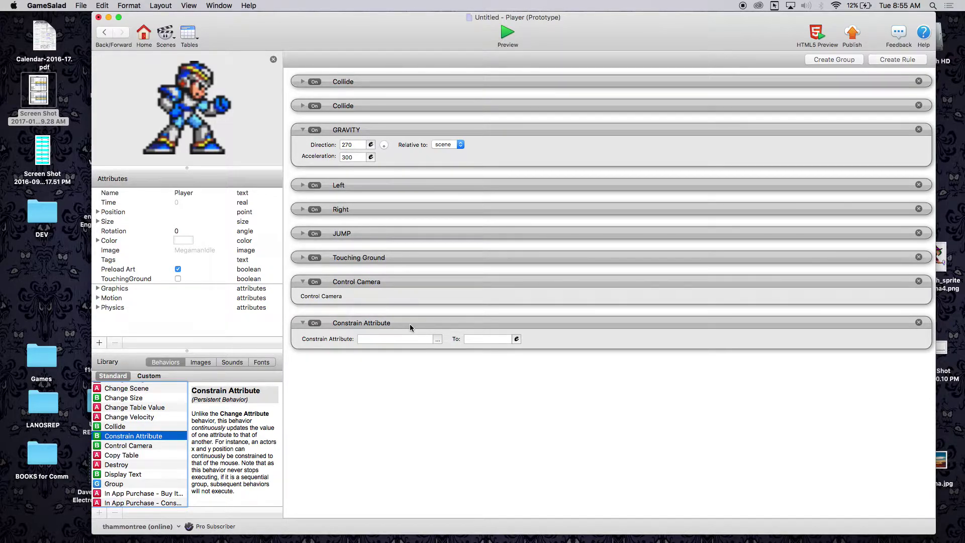
pyautogui.click(356, 324)
pyautogui.keyDown('alt'); pyautogui.moveTo(356, 325); pyautogui.dragTo(362, 372); pyautogui.keyUp('alt')
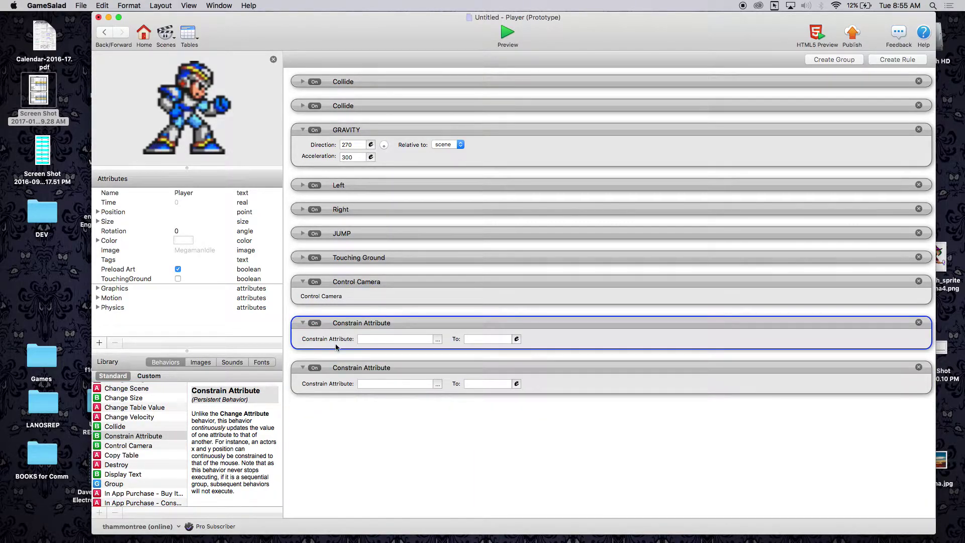
# - Return to the scene and create an integer game attribute named PlayerPosX
pyautogui.click(109, 34)
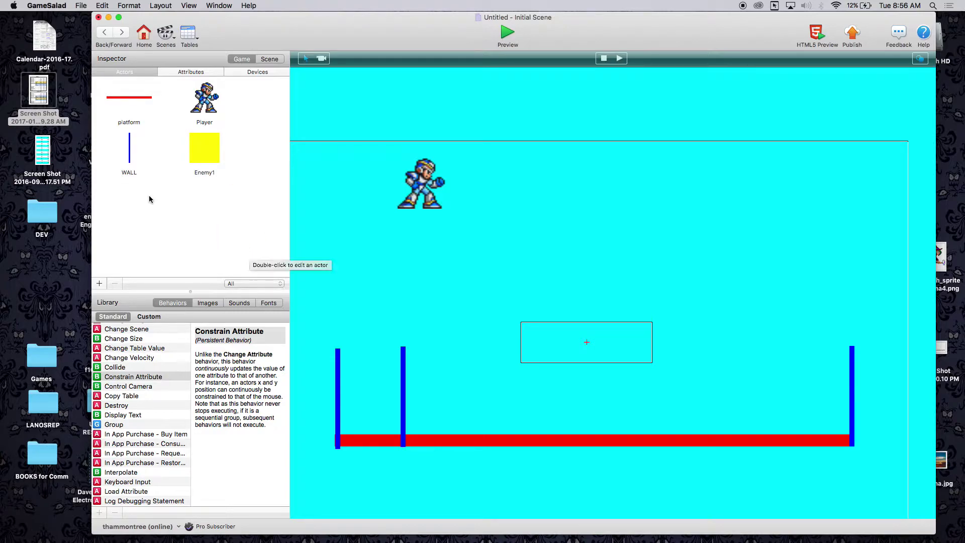
pyautogui.click(184, 72)
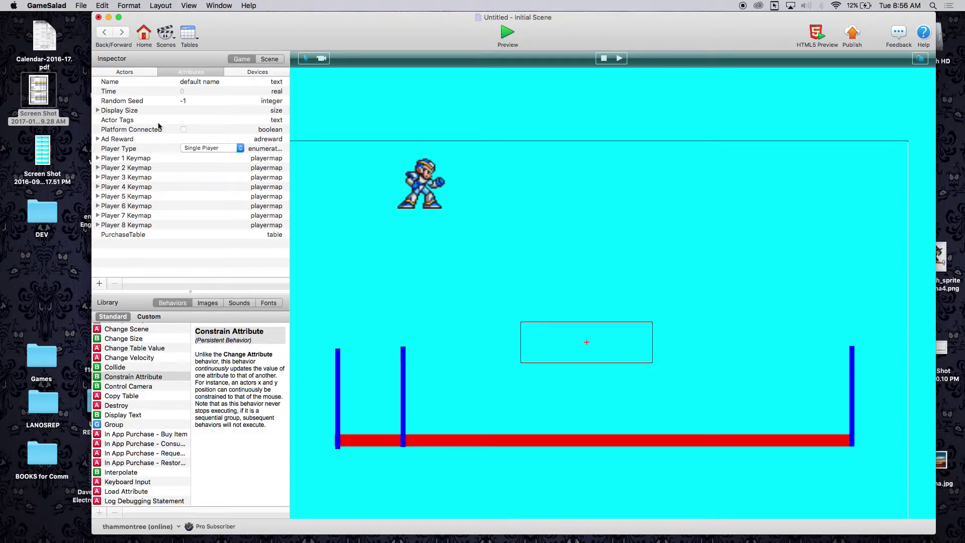
pyautogui.click(99, 284)
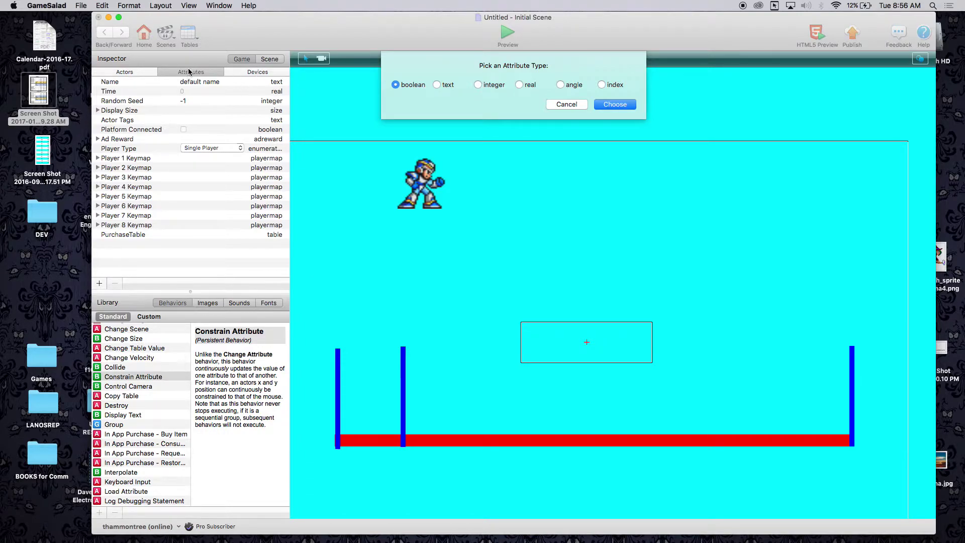
pyautogui.click(477, 85)
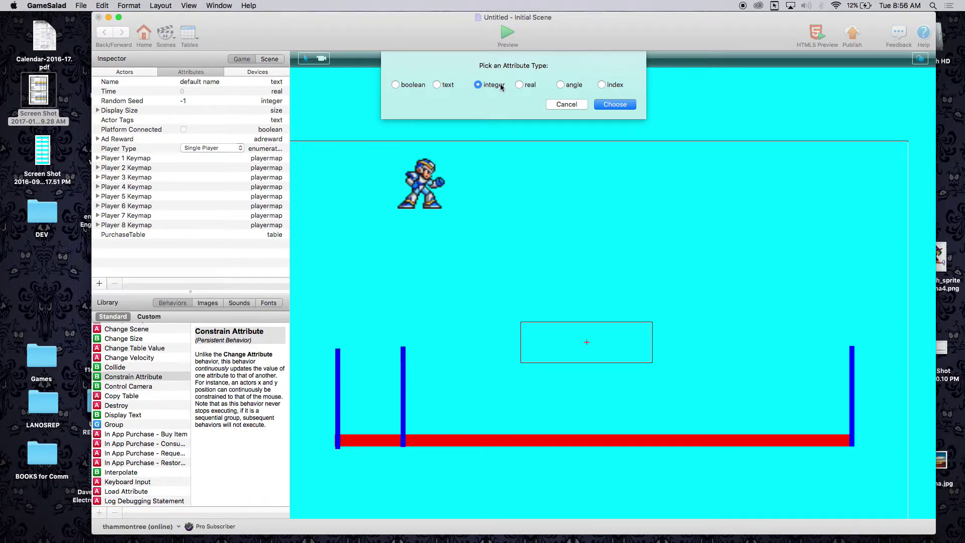
pyautogui.click(616, 104)
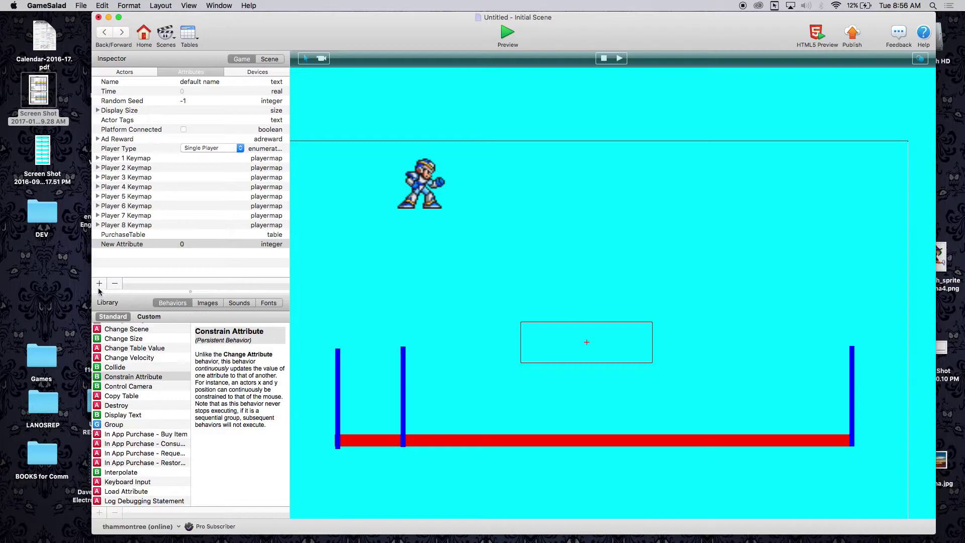
pyautogui.doubleClick(120, 243)
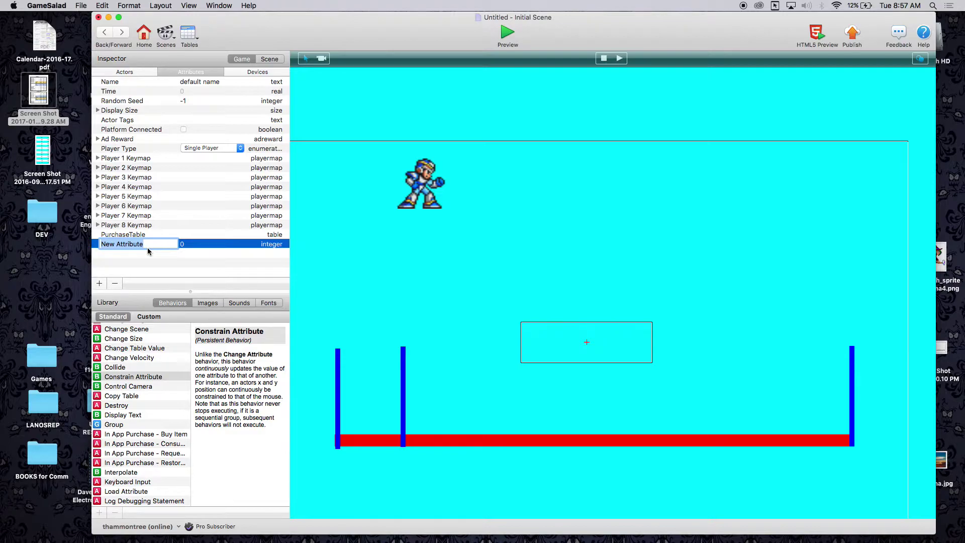
pyautogui.write('Plauer')
pyautogui.press('BackSpace')
pyautogui.press('BackSpace')
pyautogui.write('erPosX')
pyautogui.press('Return')
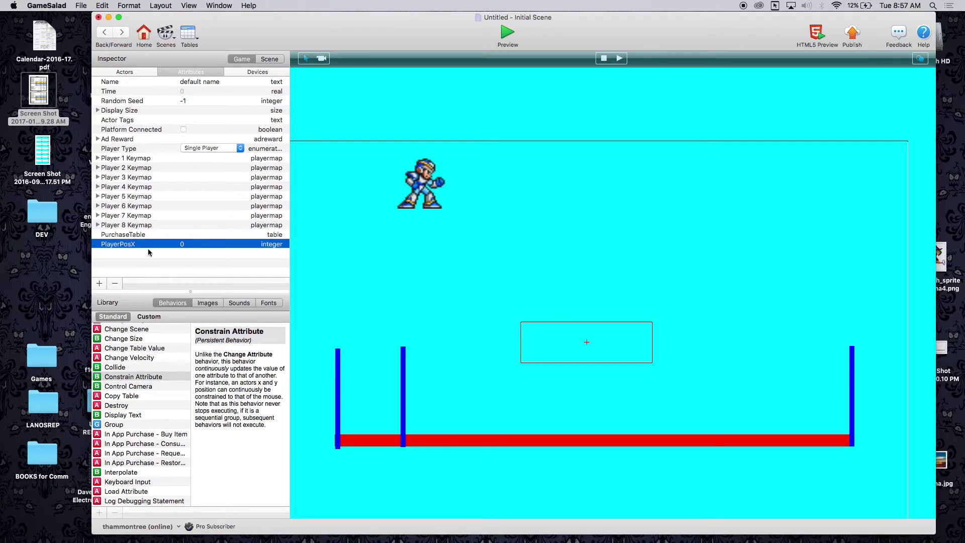
# - Add a second integer game attribute named PalyerPosY
pyautogui.click(99, 283)
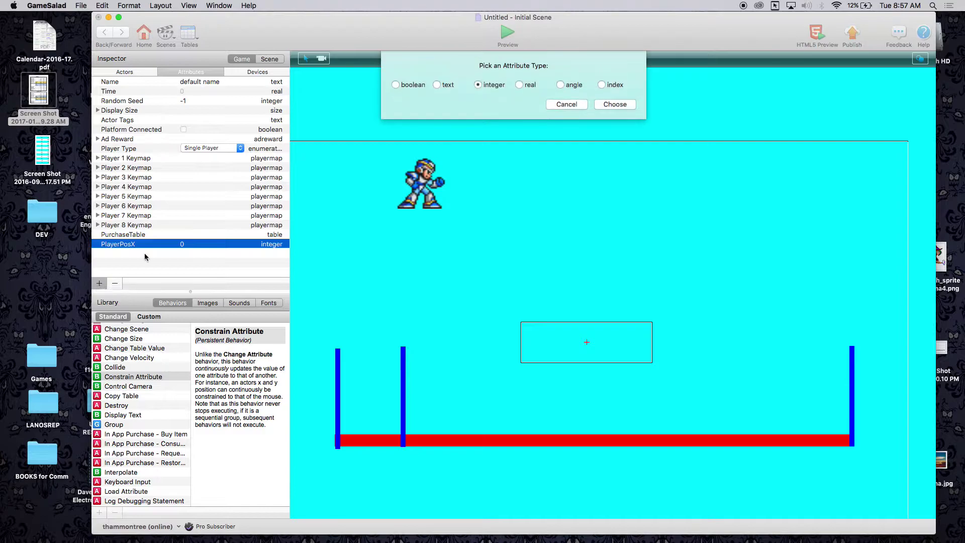
pyautogui.click(608, 106)
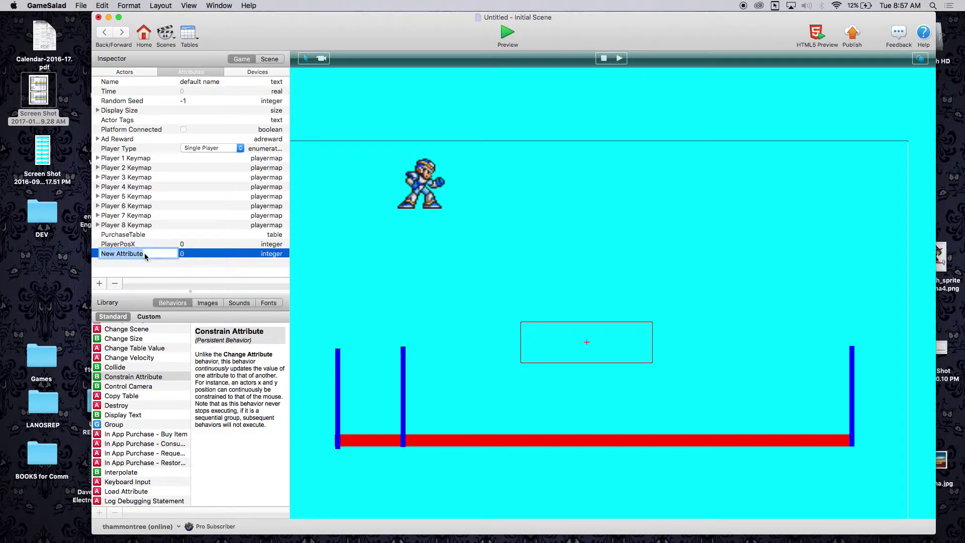
pyautogui.write('PalyerPosY')
pyautogui.press('Return')
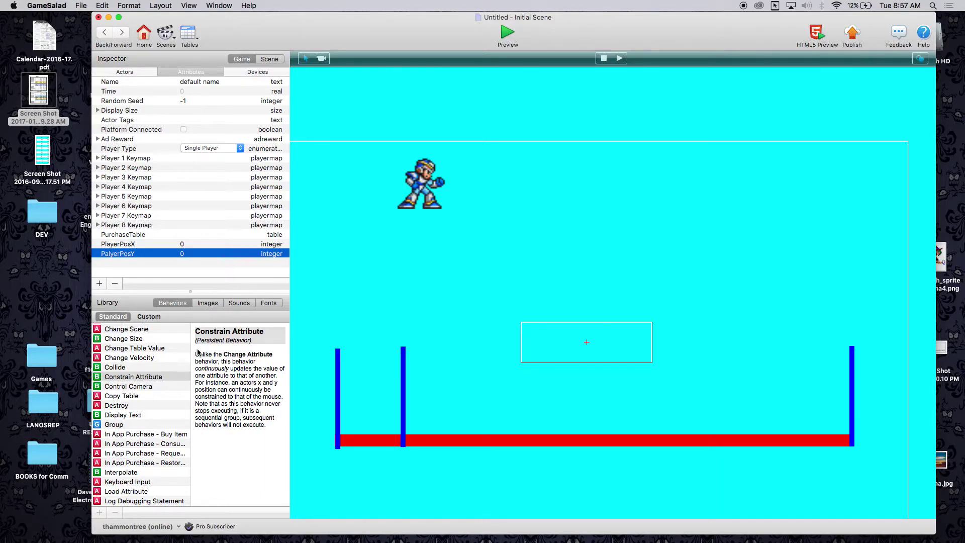
# - Reopen the Player actor and set the first Constrain Attribute behavior to constrain game.PlayerPosX
pyautogui.click(113, 74)
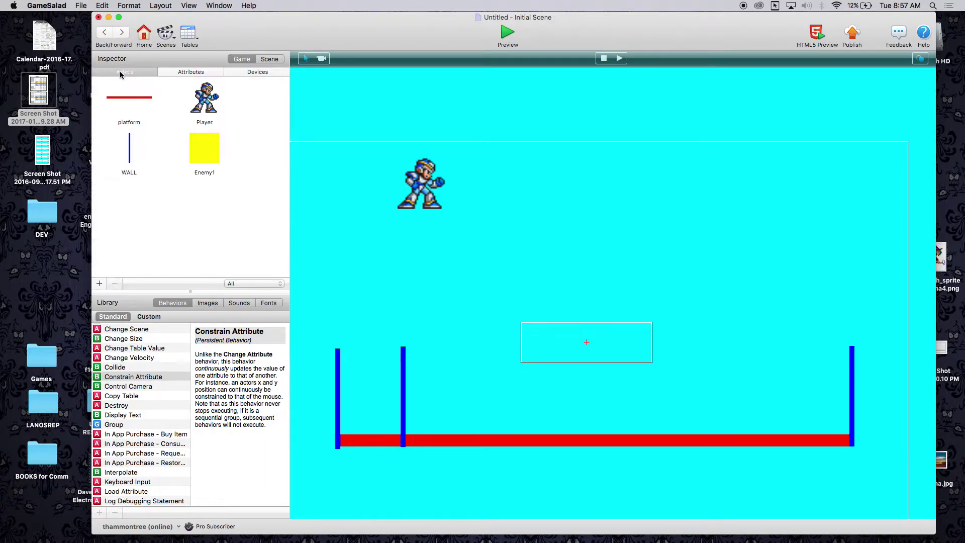
pyautogui.doubleClick(206, 104)
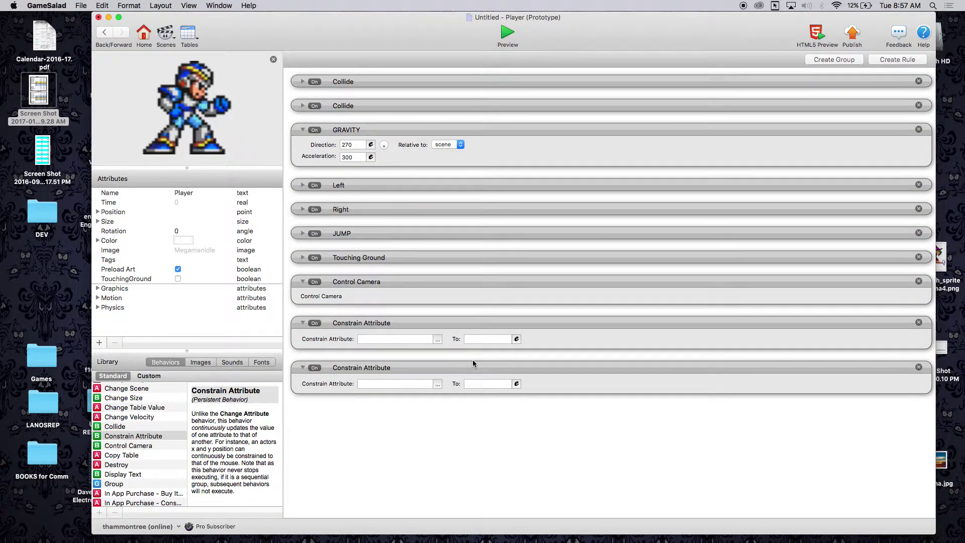
pyautogui.click(437, 340)
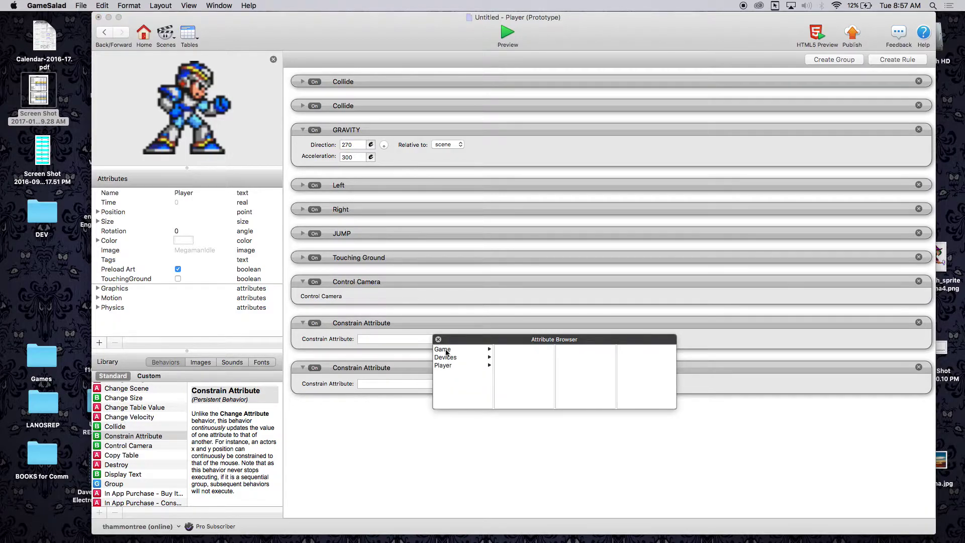
pyautogui.click(443, 350)
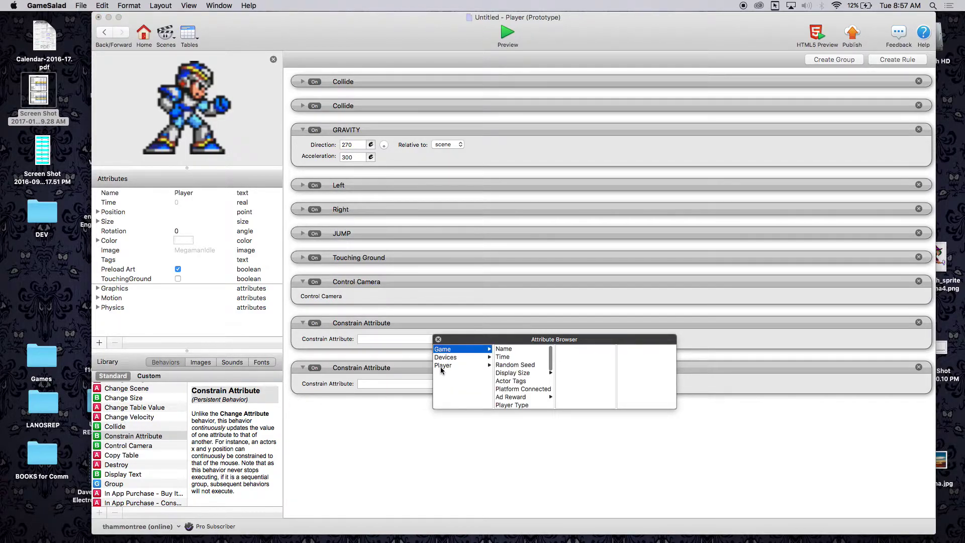
pyautogui.click(443, 365)
pyautogui.click(449, 350)
pyautogui.scroll(-6, 519, 386)
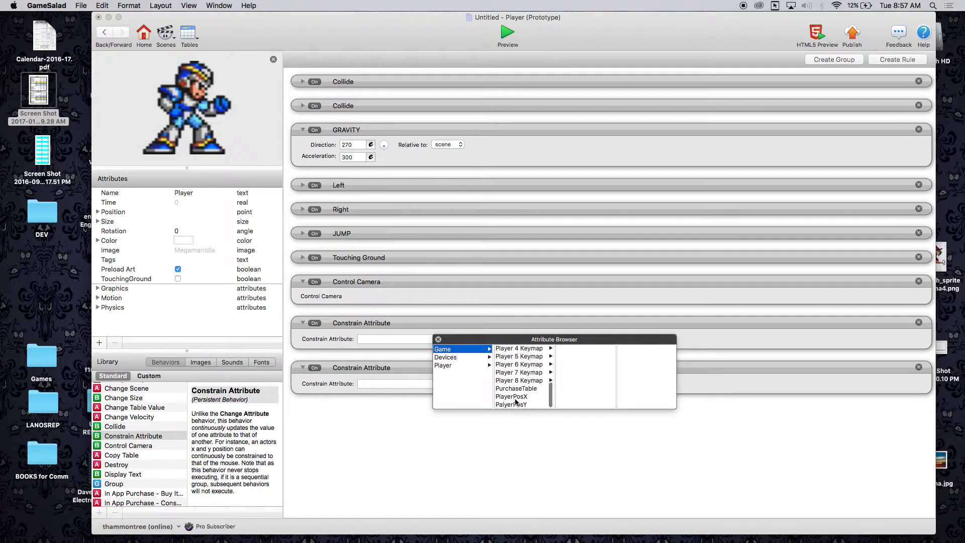
pyautogui.click(515, 397)
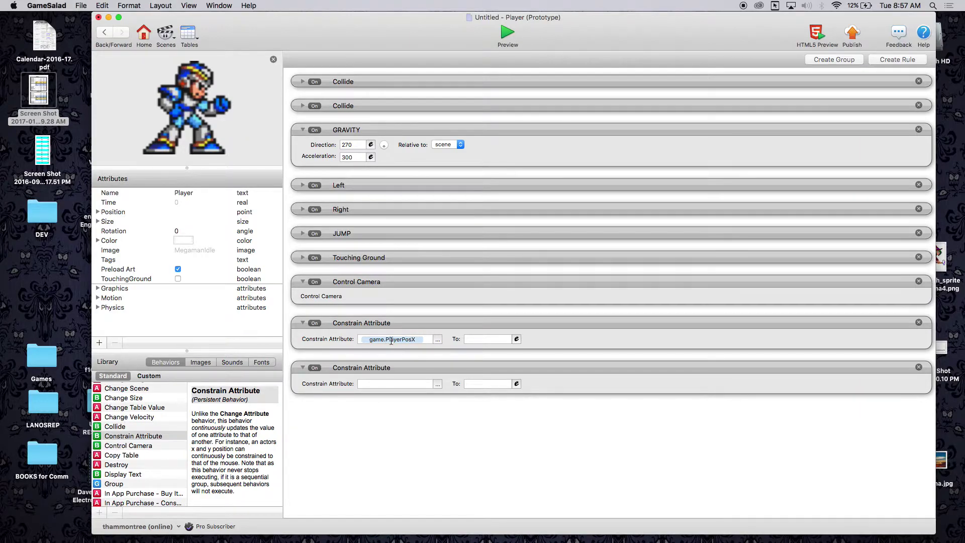
# - Set the expression that game.PlayerPosX is constrained to as the Player's self.Position.X
pyautogui.click(517, 339)
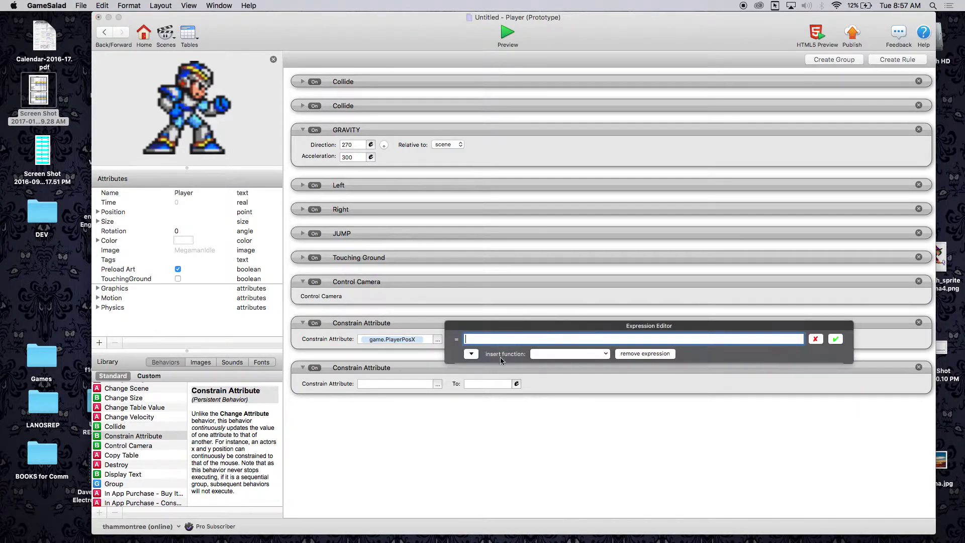
pyautogui.click(471, 354)
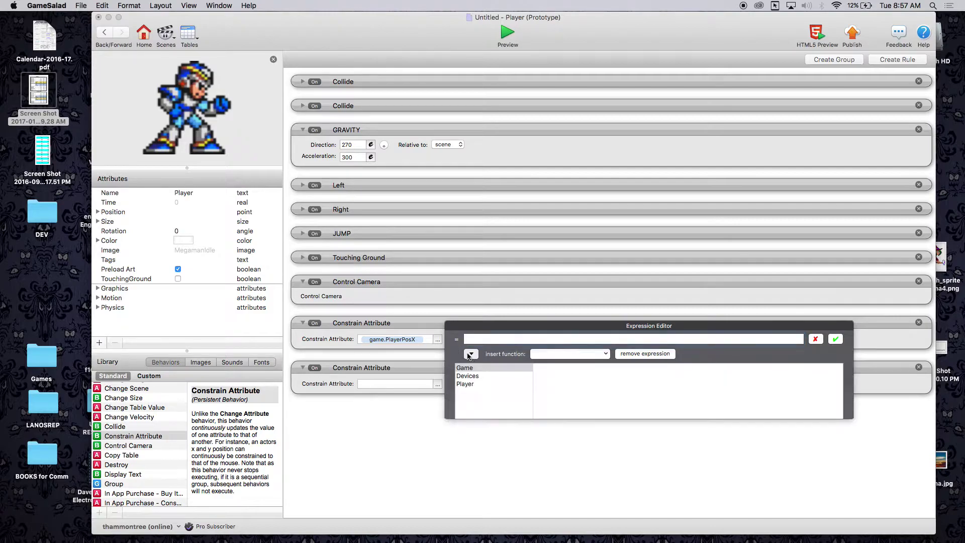
pyautogui.click(468, 384)
pyautogui.scroll(-3, 541, 403)
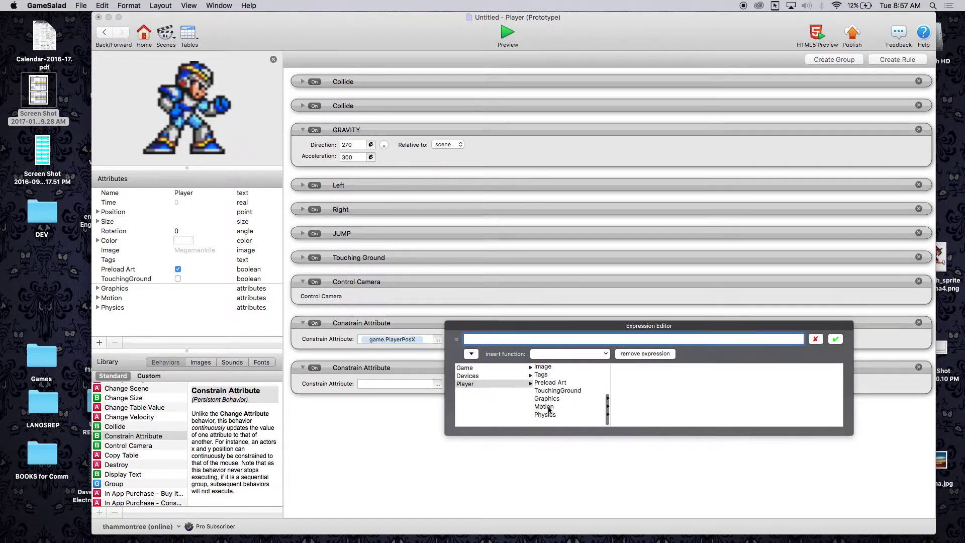
pyautogui.scroll(3, 557, 405)
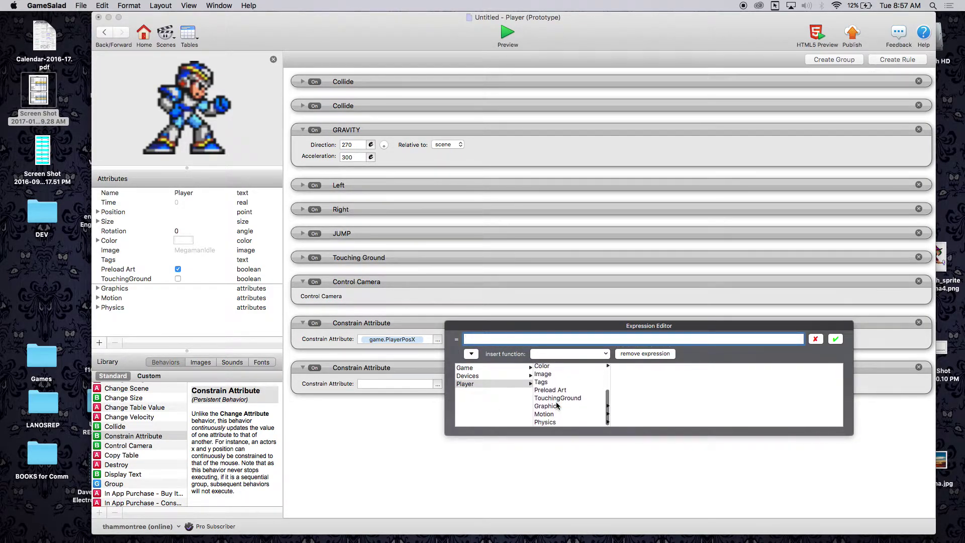
pyautogui.click(545, 383)
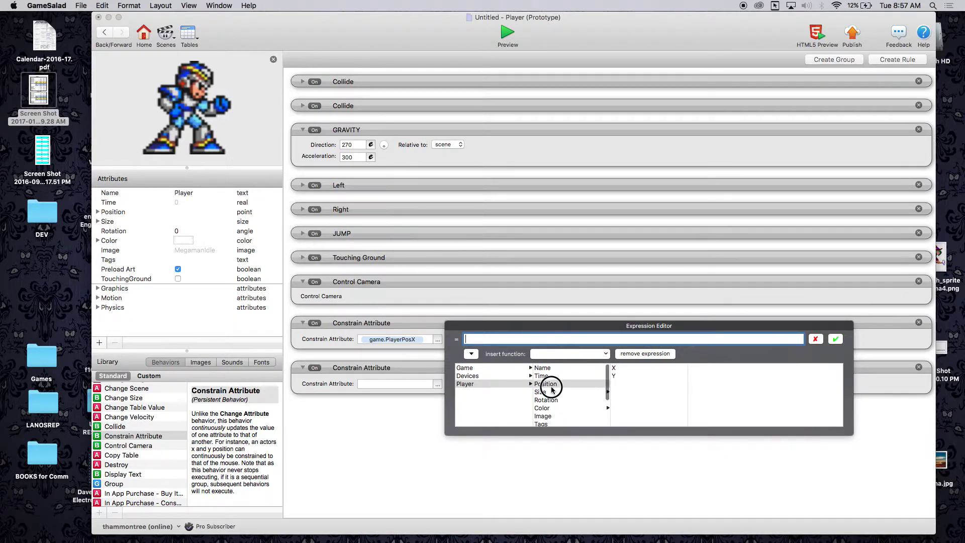
pyautogui.doubleClick(614, 367)
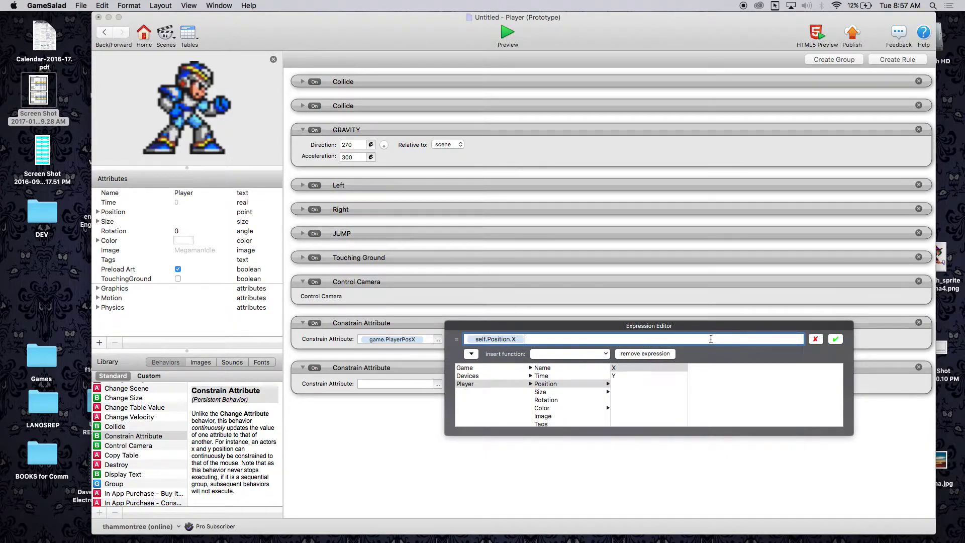
pyautogui.click(835, 339)
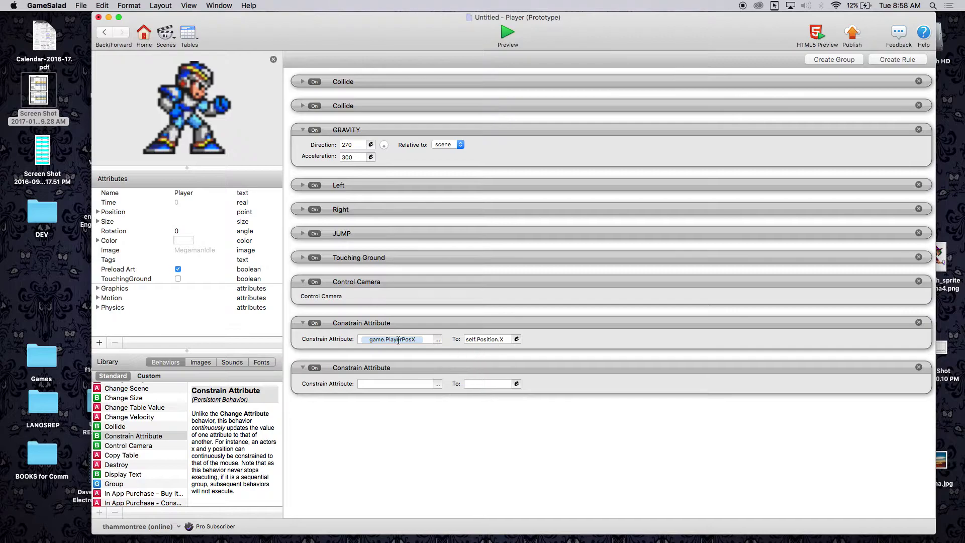
# - Set the second Constrain Attribute behavior to constrain game.PalyerPosY
pyautogui.click(437, 384)
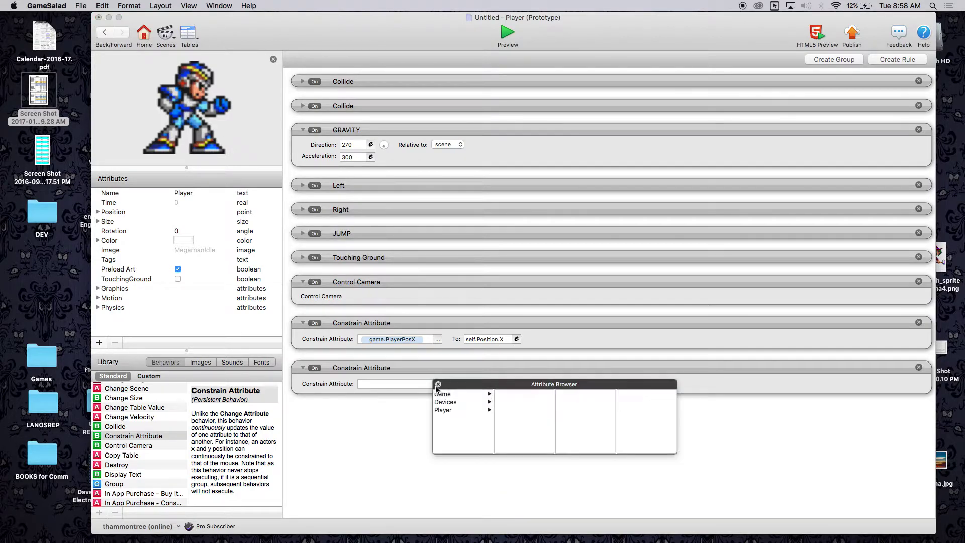
pyautogui.click(445, 393)
pyautogui.scroll(-5, 514, 428)
pyautogui.doubleClick(515, 448)
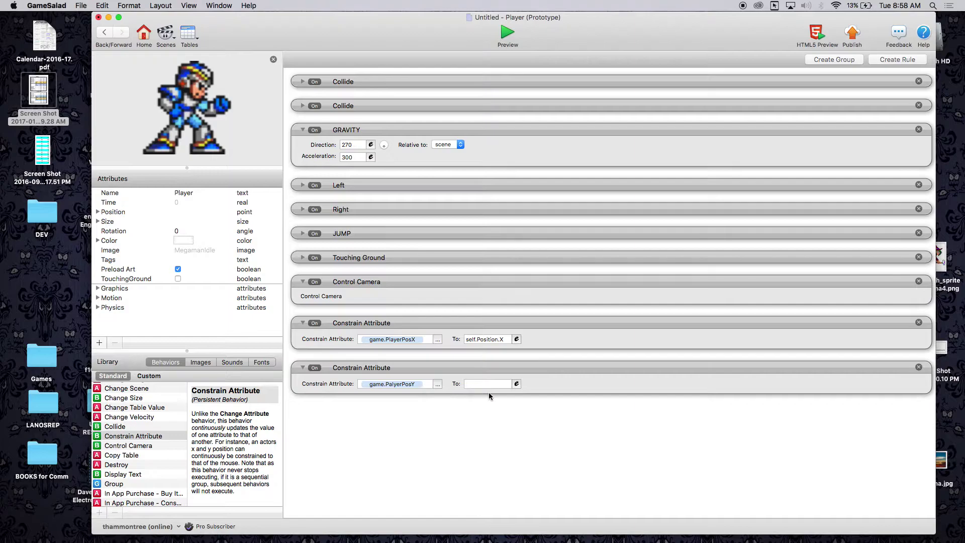
# - Set the expression that game.PalyerPosY is constrained to as the Player's self.Position.Y
pyautogui.click(517, 385)
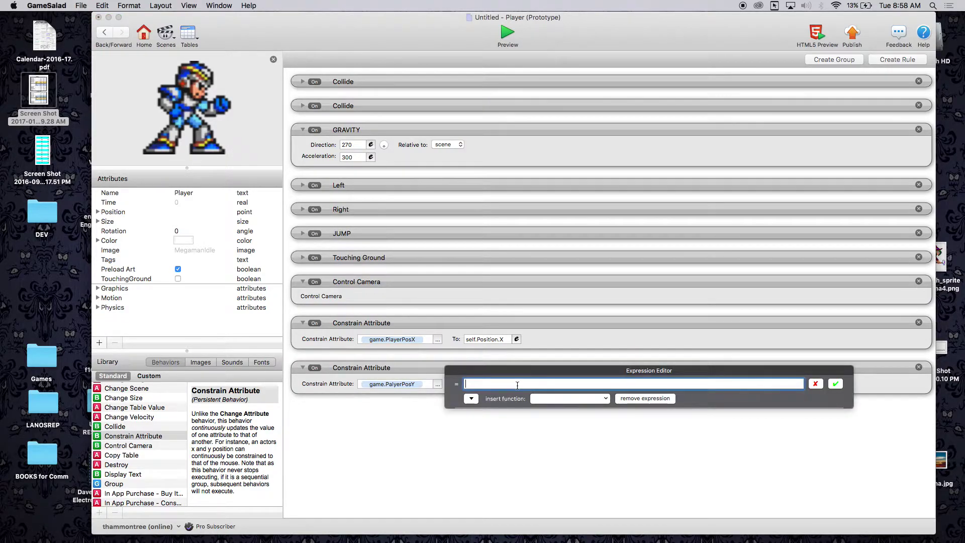
pyautogui.click(471, 399)
pyautogui.click(472, 428)
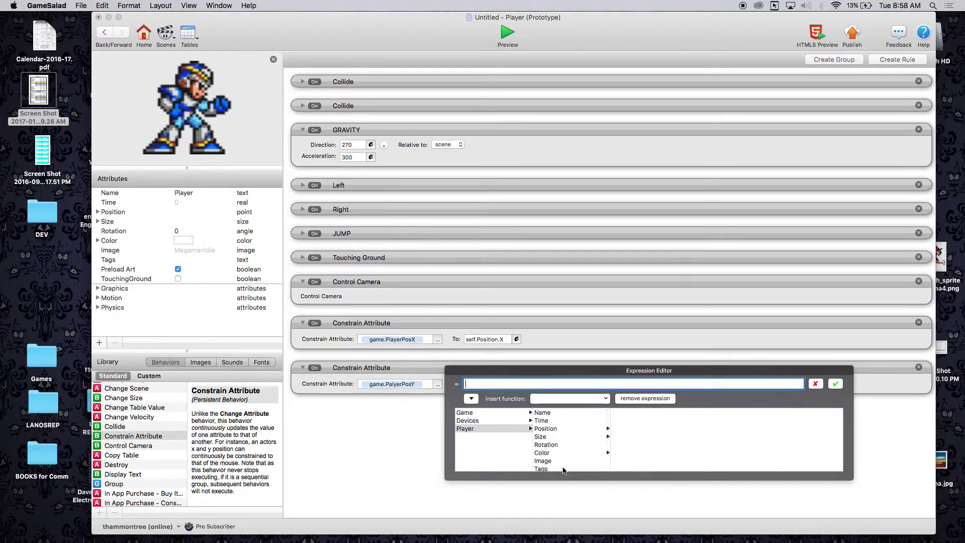
pyautogui.scroll(-3, 563, 467)
pyautogui.scroll(5, 558, 452)
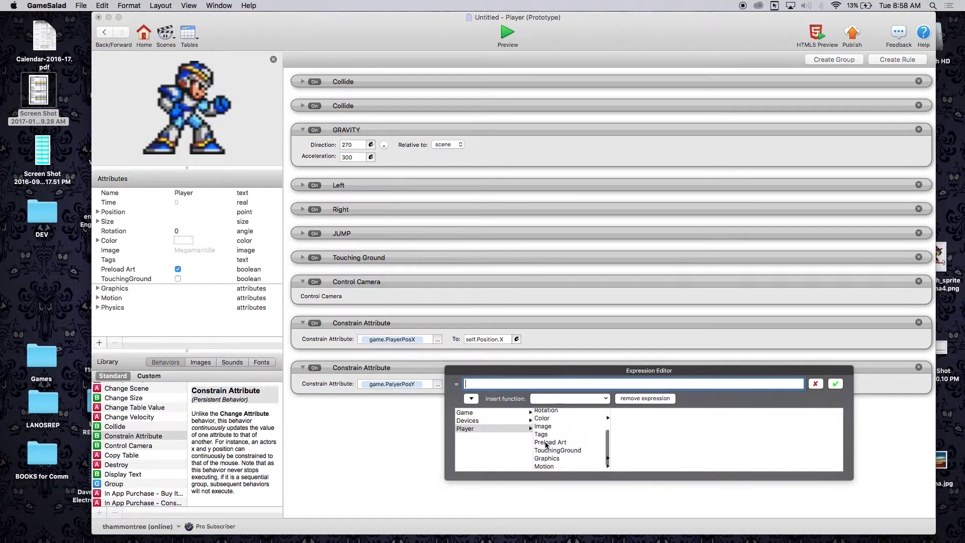
pyautogui.click(548, 429)
pyautogui.click(613, 420)
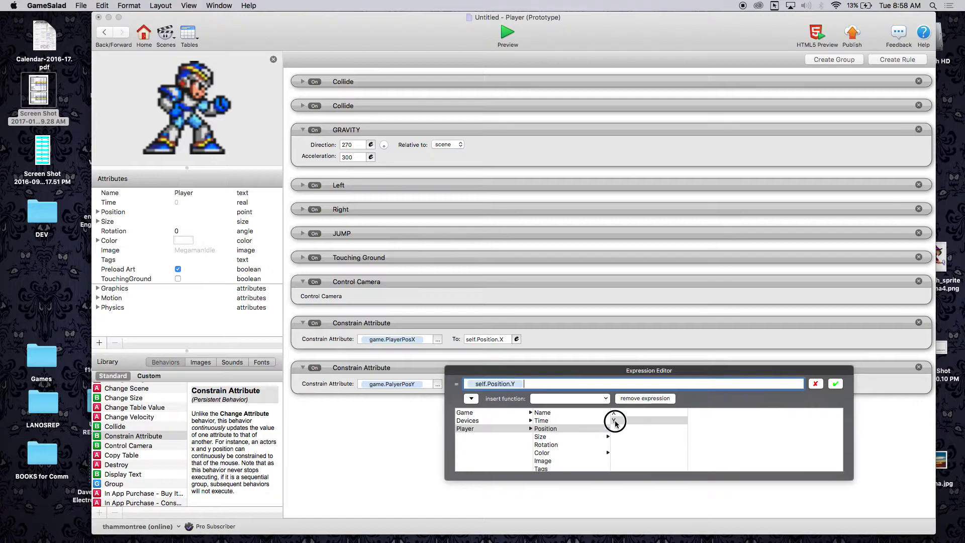
pyautogui.click(836, 384)
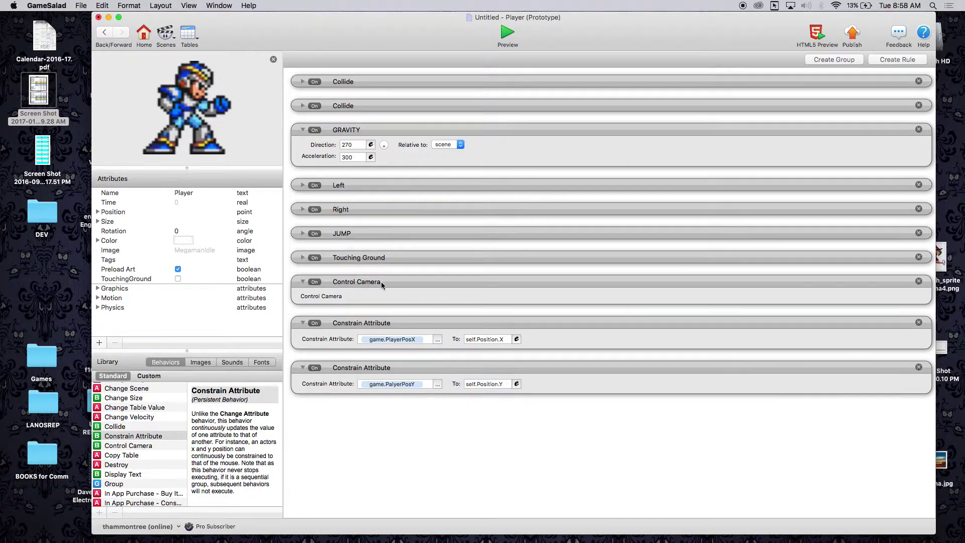
# - Rename the Constrain Attribute behavior for game.PlayerPosX as "Passing x position"
pyautogui.doubleClick(360, 324)
pyautogui.press('super+a')
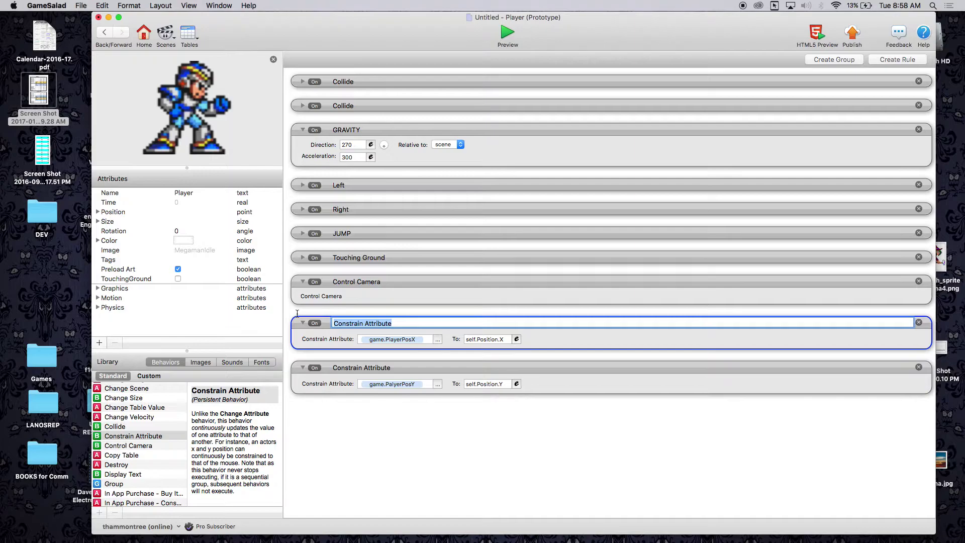
pyautogui.write('Passing x position')
pyautogui.press('Return')
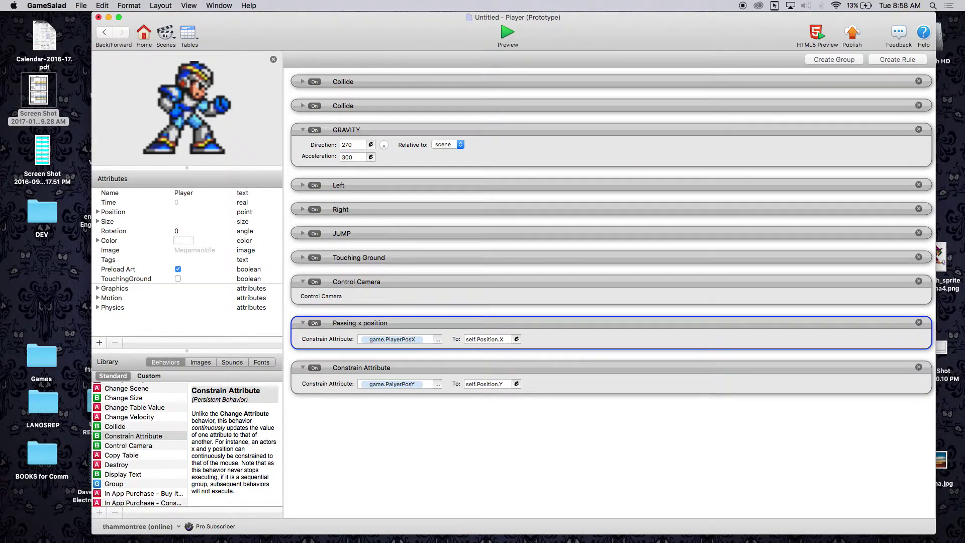
# - Rename the Constrain Attribute behavior for game.PalyerPosY as "Passing Y position"
pyautogui.doubleClick(372, 367)
pyautogui.write('Po')
pyautogui.press('BackSpace')
pyautogui.write('assing Y position')
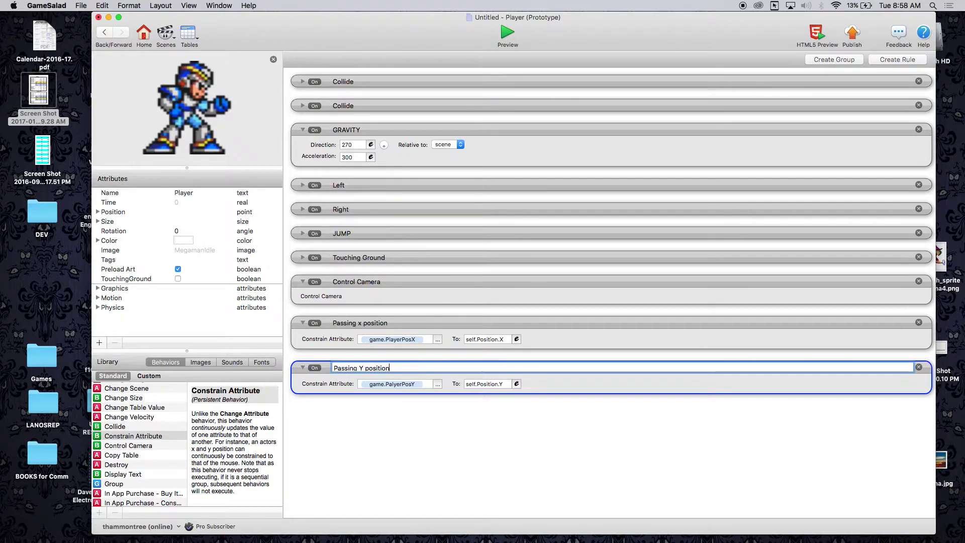
pyautogui.press('Return')
# - Group the "Passing x position" and "Passing Y position" behaviors together
pyautogui.click(407, 327)
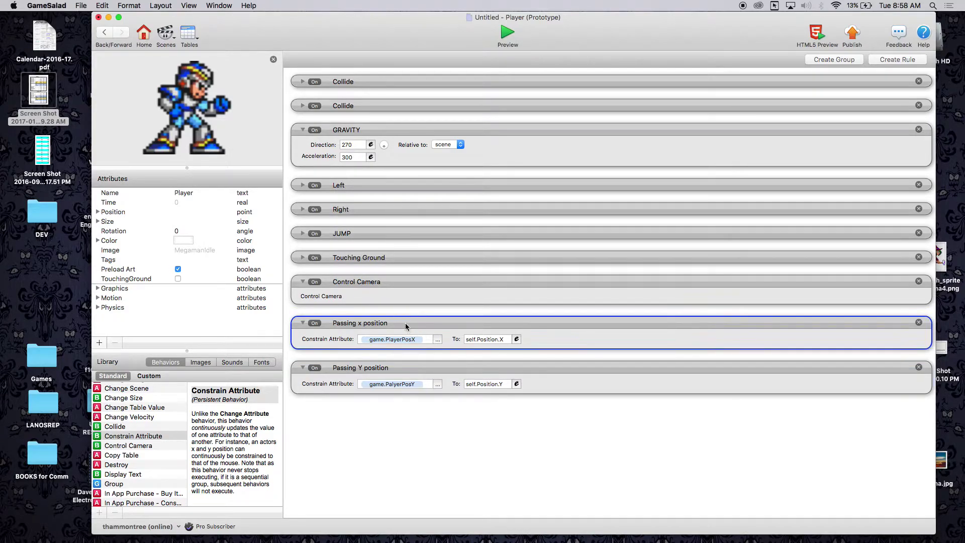
pyautogui.keyDown('shift'); pyautogui.click(342, 367); pyautogui.keyUp('shift')
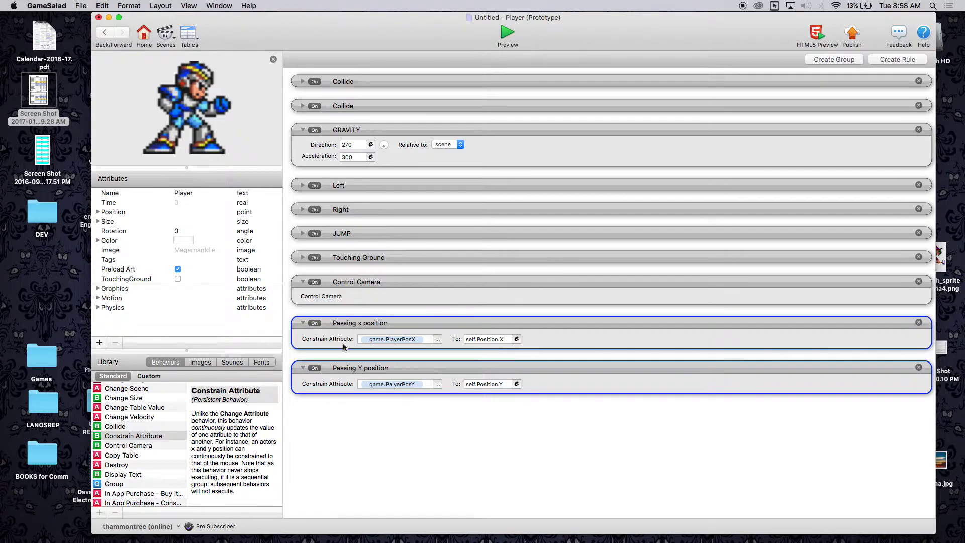
pyautogui.click(830, 59)
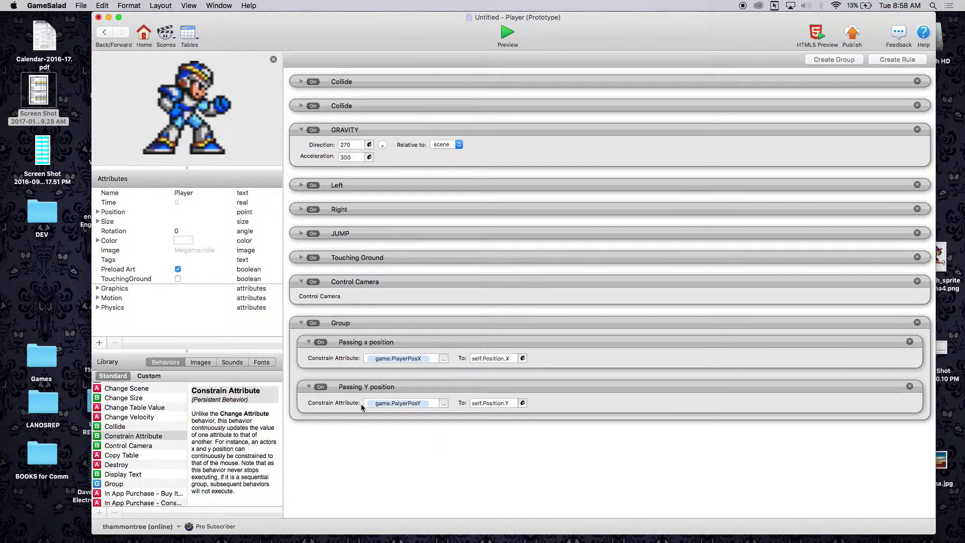
# - Rename the new group as "Broadcast Player Position"
pyautogui.doubleClick(340, 322)
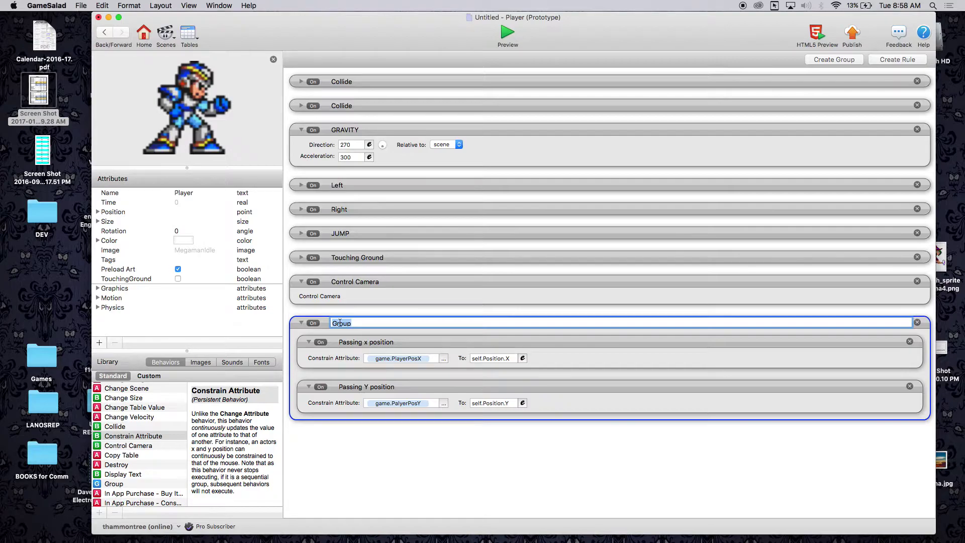
pyautogui.write('Player')
pyautogui.press('BackSpace')
pyautogui.press('BackSpace')
pyautogui.press('BackSpace')
pyautogui.press('BackSpace')
pyautogui.write('Broadcast Player Position')
pyautogui.press('Return')
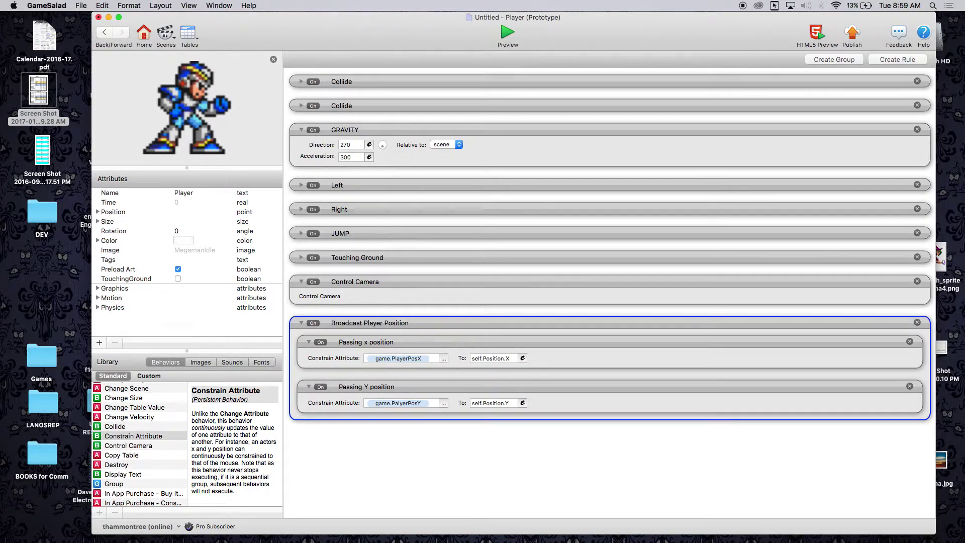
# - Collapse the Broadcast Player Position group and open the Enemy1 actor for editing
pyautogui.click(300, 324)
pyautogui.click(102, 40)
pyautogui.doubleClick(129, 85)
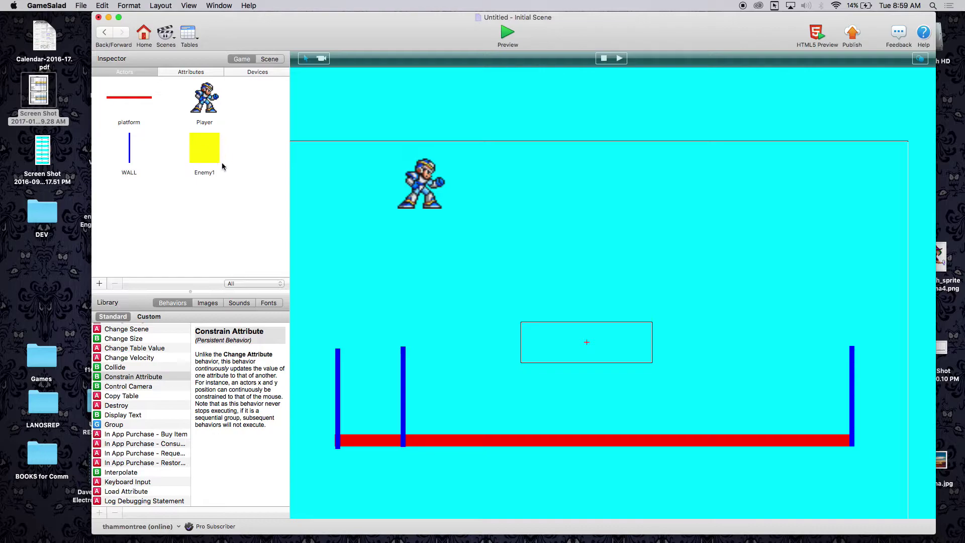
pyautogui.doubleClick(206, 148)
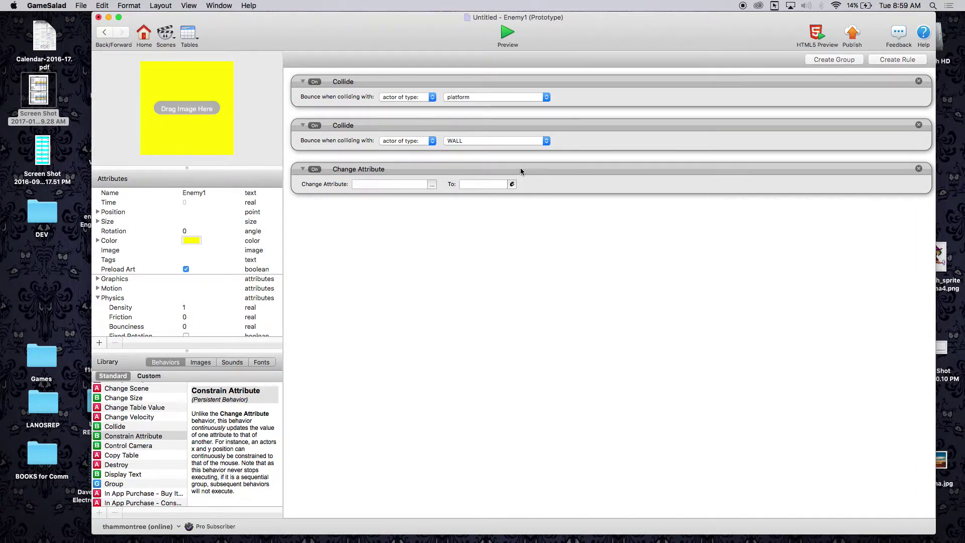
# - Create a rule containing the existing Change Attribute behavior, with an attribute condition based on game.PlayerPosX
pyautogui.click(893, 63)
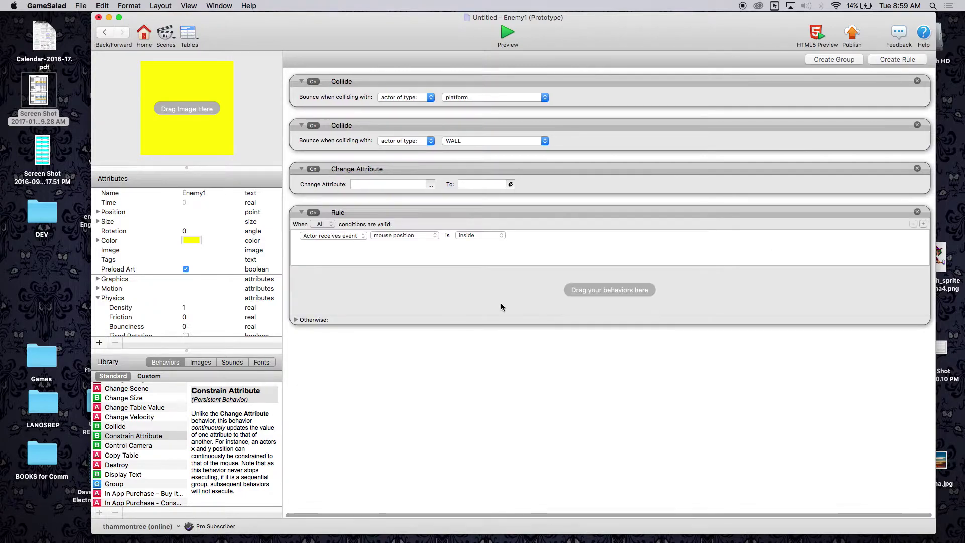
pyautogui.moveTo(446, 174); pyautogui.dragTo(459, 274)
pyautogui.click(352, 193)
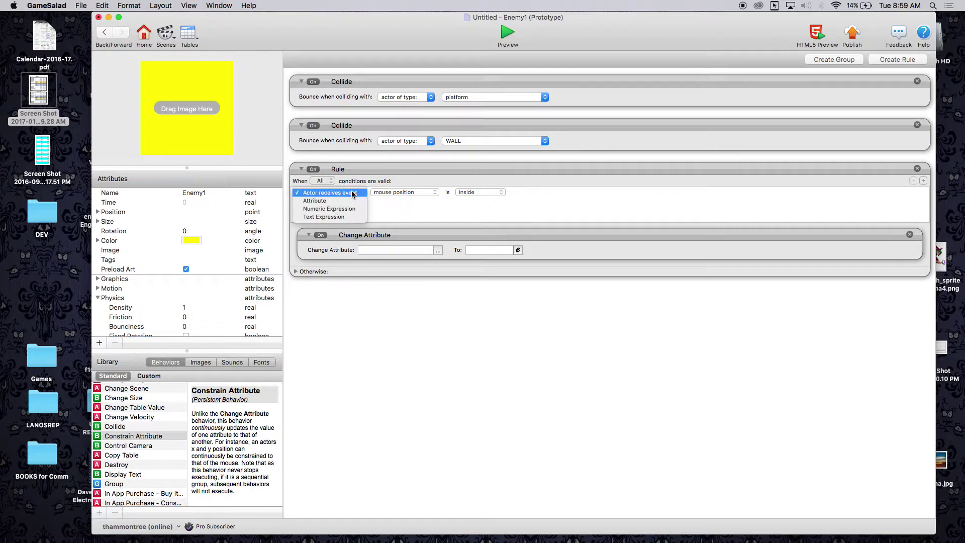
pyautogui.click(343, 201)
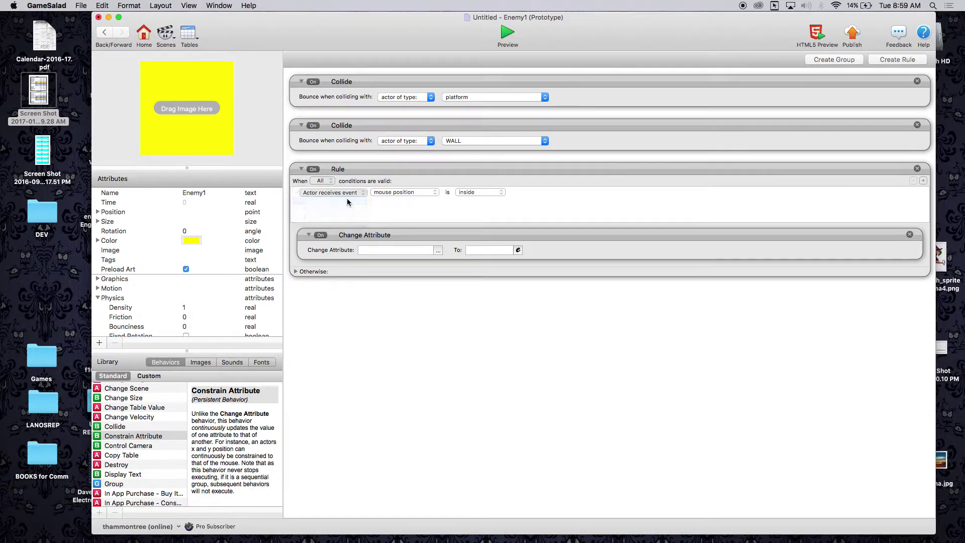
pyautogui.click(434, 193)
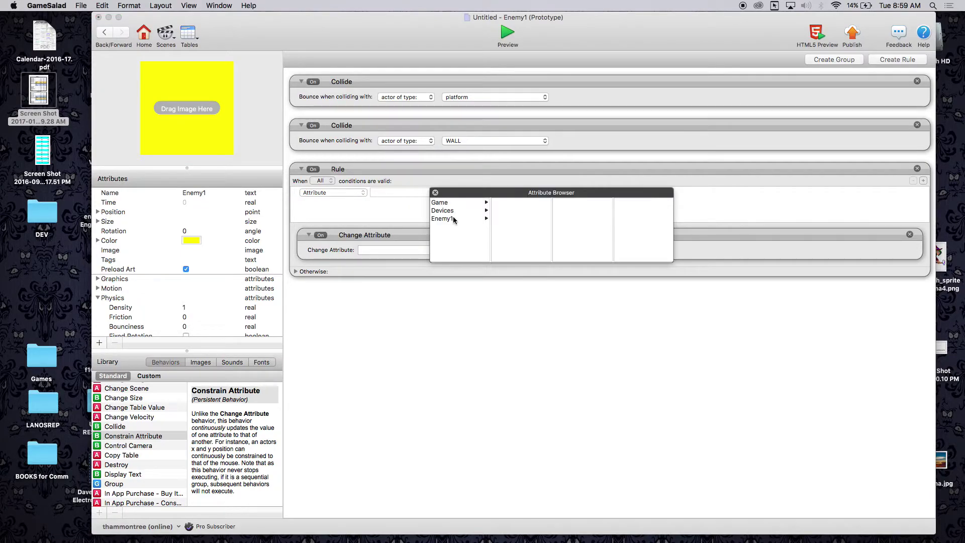
pyautogui.click(444, 203)
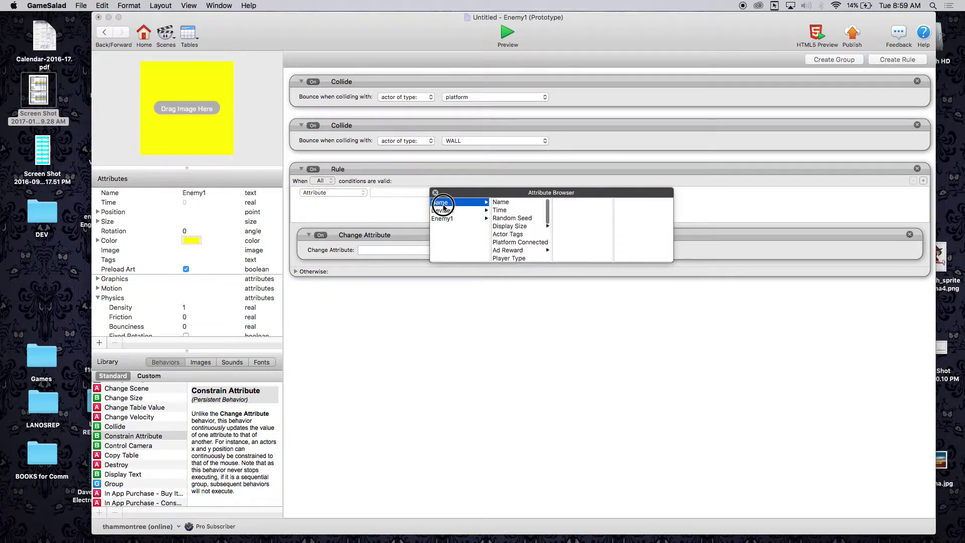
pyautogui.scroll(-10, 529, 242)
pyautogui.doubleClick(513, 248)
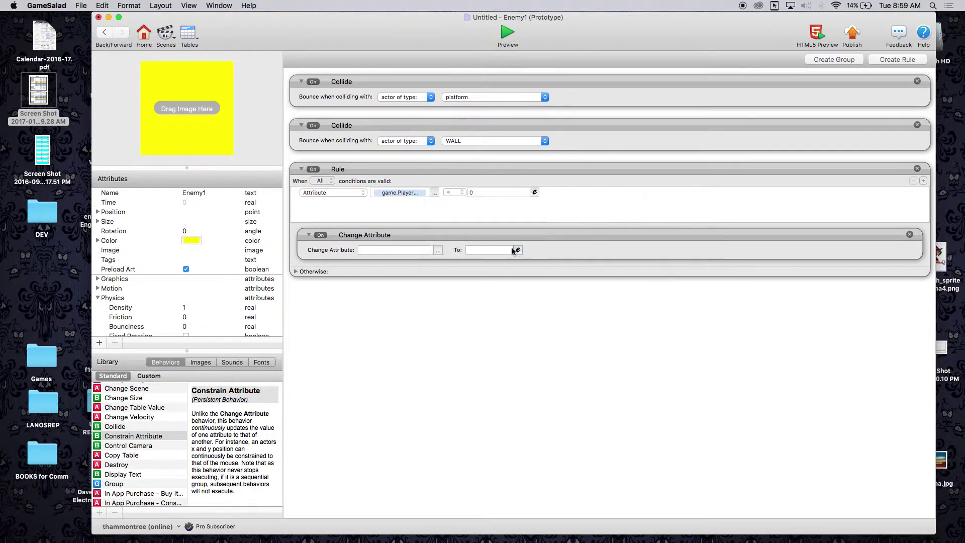
# - Set the comparison of the rule's game.PlayerPosX condition to ≤
pyautogui.click(460, 192)
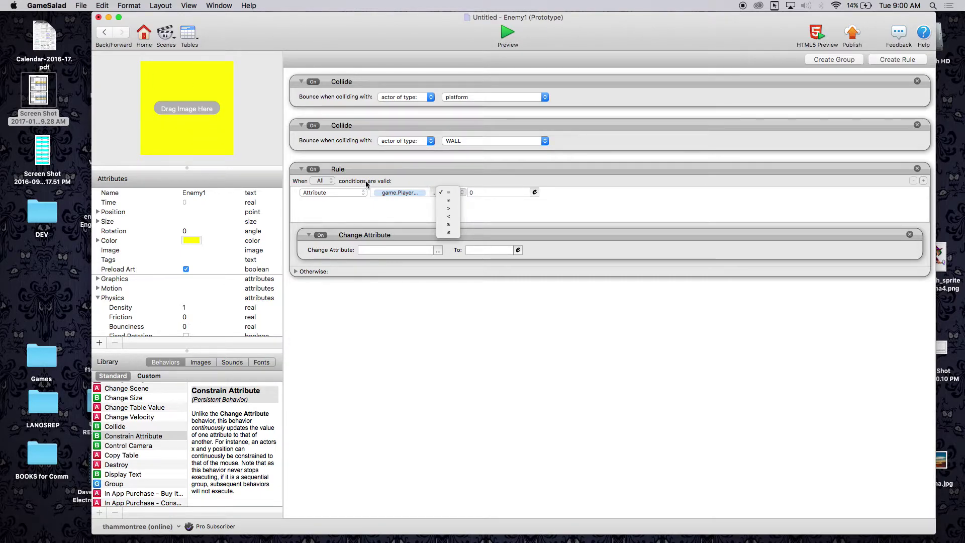
pyautogui.click(415, 194)
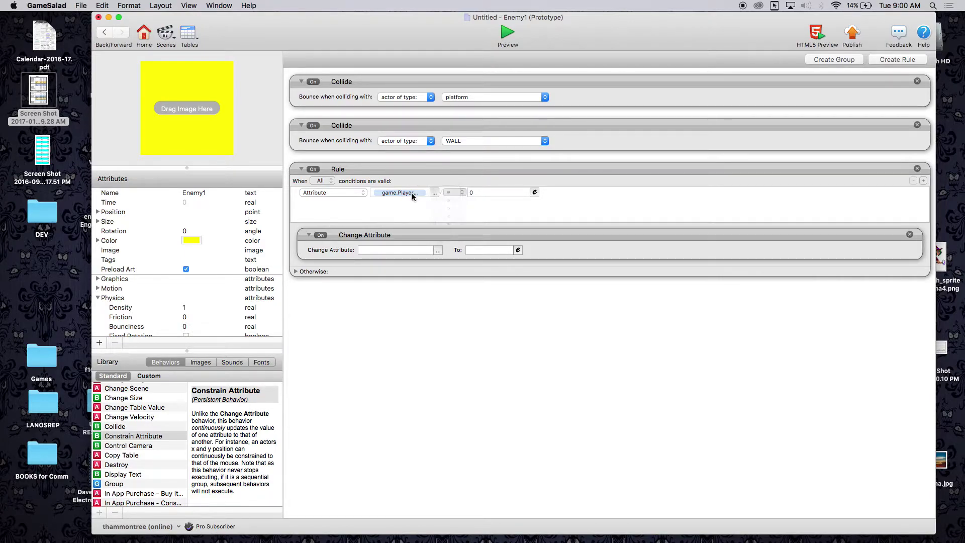
pyautogui.click(459, 193)
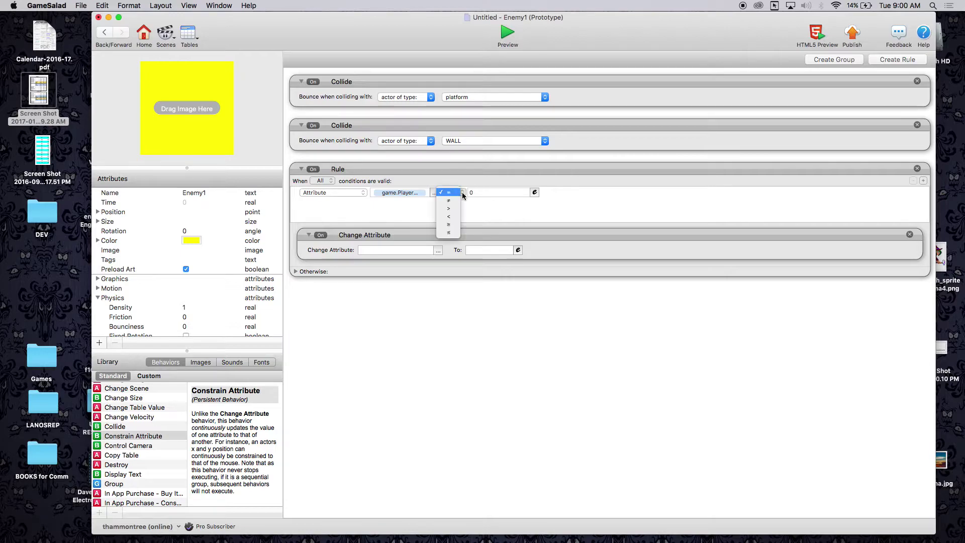
pyautogui.click(454, 234)
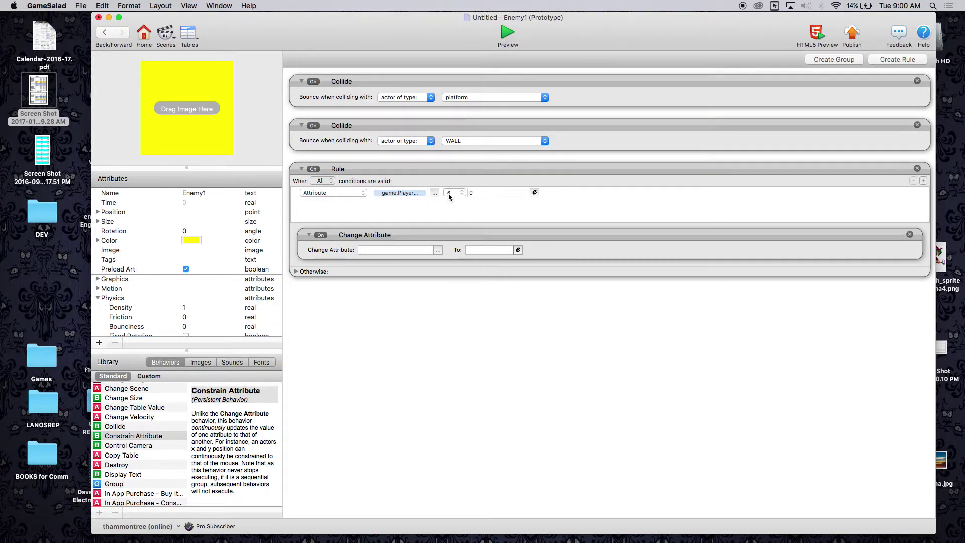
# - Set the expression compared in the rule's first condition to Enemy1's self.Position.X+300
pyautogui.click(534, 193)
pyautogui.click(474, 207)
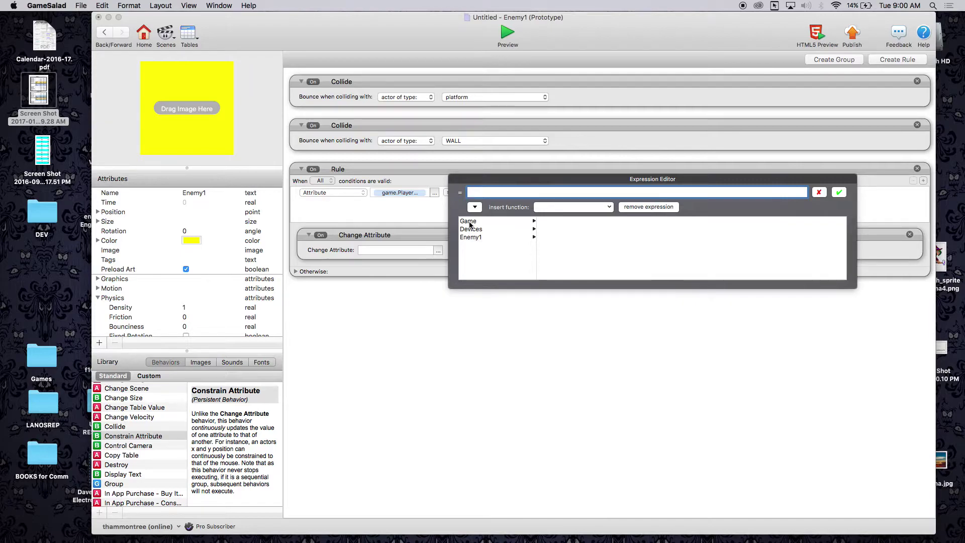
pyautogui.click(470, 238)
pyautogui.click(560, 238)
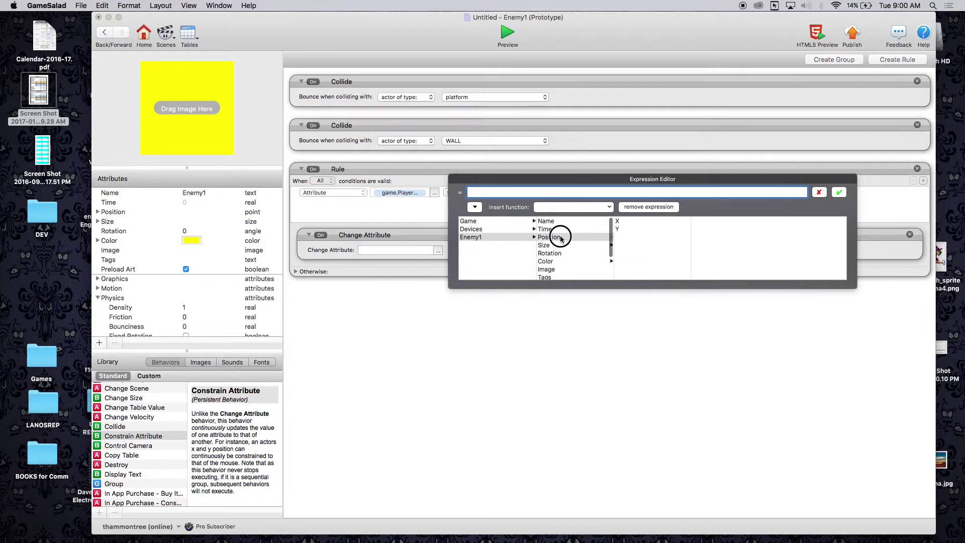
pyautogui.click(618, 221)
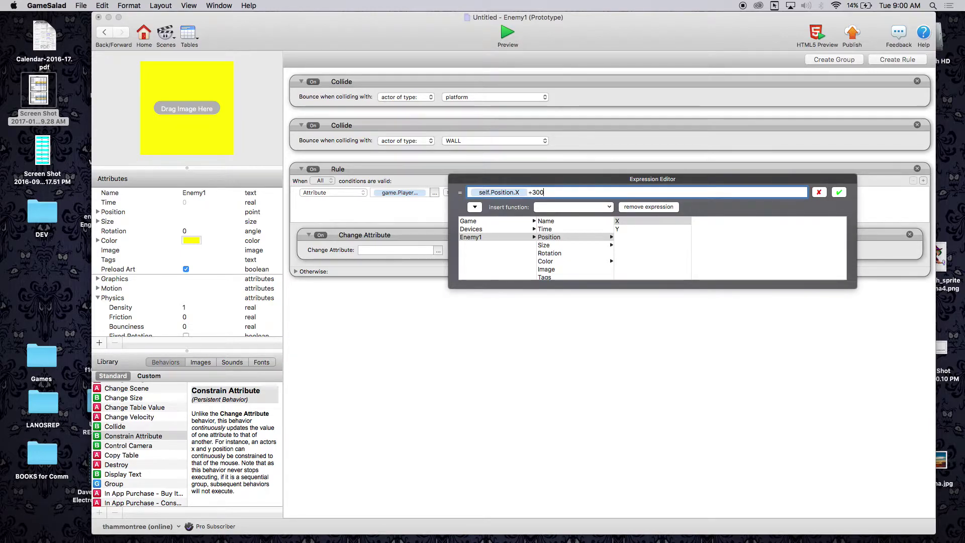
pyautogui.click(839, 192)
pyautogui.click(393, 191)
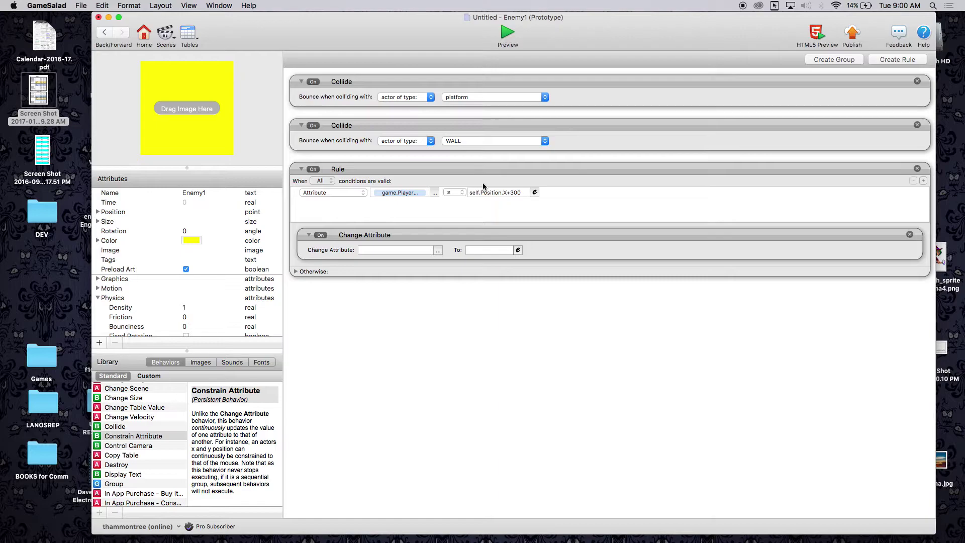
# - Add a second attribute condition to the rule for game.PlayerPosX with the comparison ≥
pyautogui.click(924, 180)
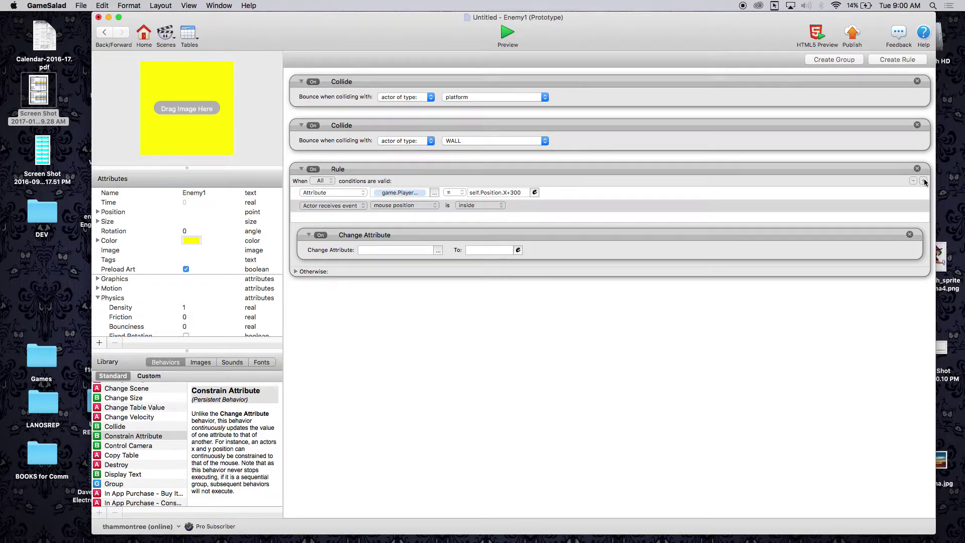
pyautogui.click(333, 206)
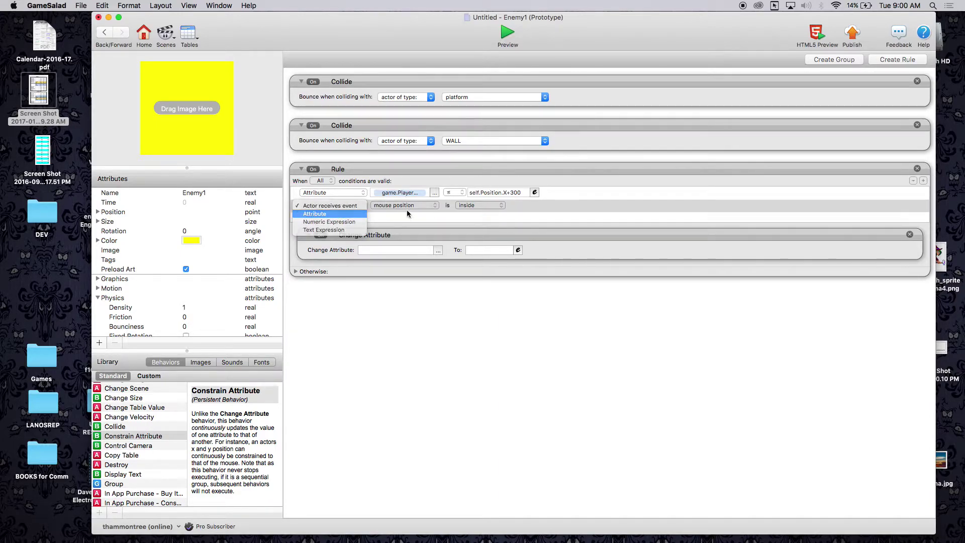
pyautogui.click(325, 215)
pyautogui.click(435, 206)
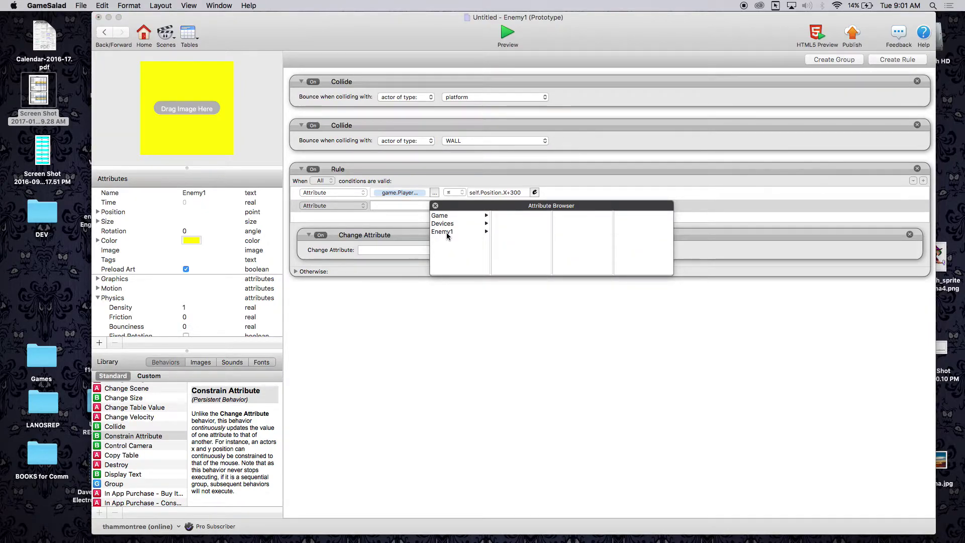
pyautogui.click(449, 217)
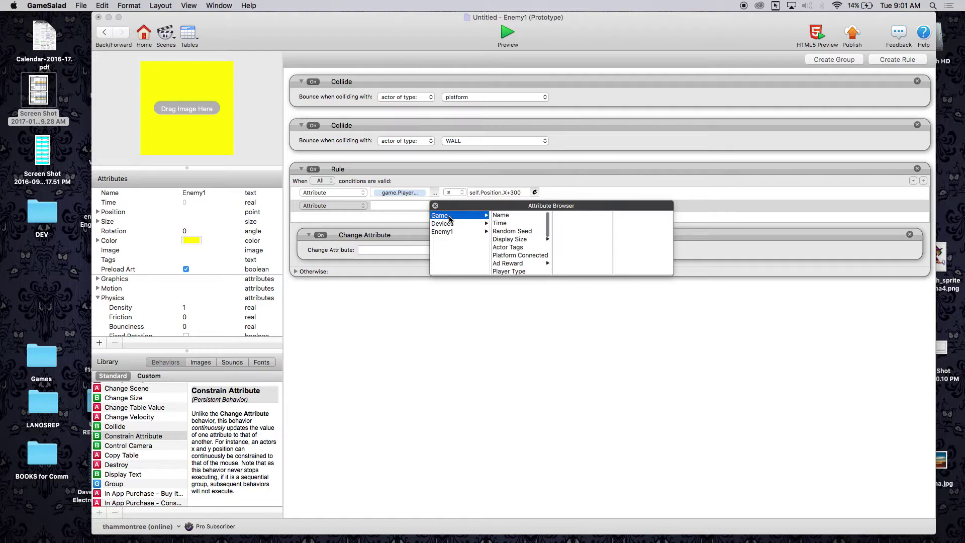
pyautogui.scroll(-10, 519, 254)
pyautogui.click(517, 255)
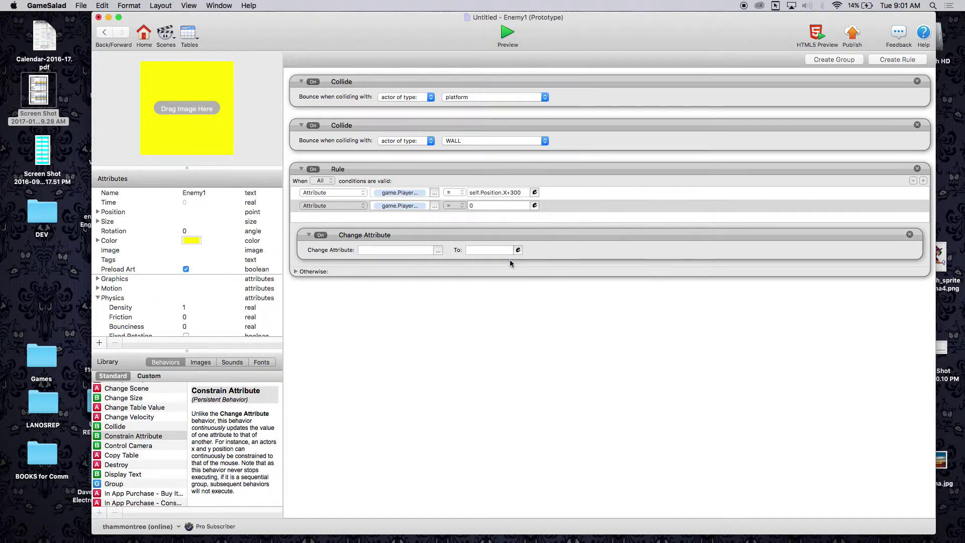
pyautogui.click(462, 208)
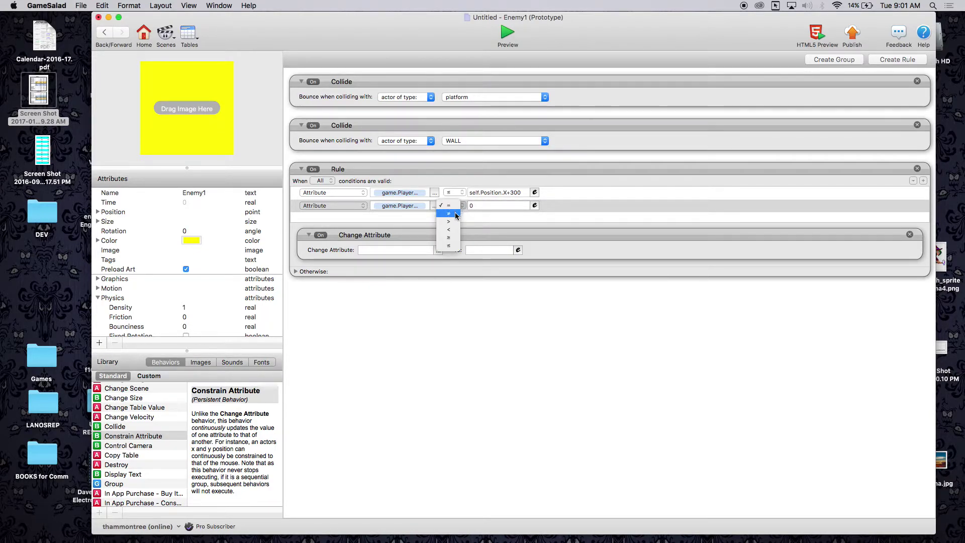
pyautogui.click(455, 241)
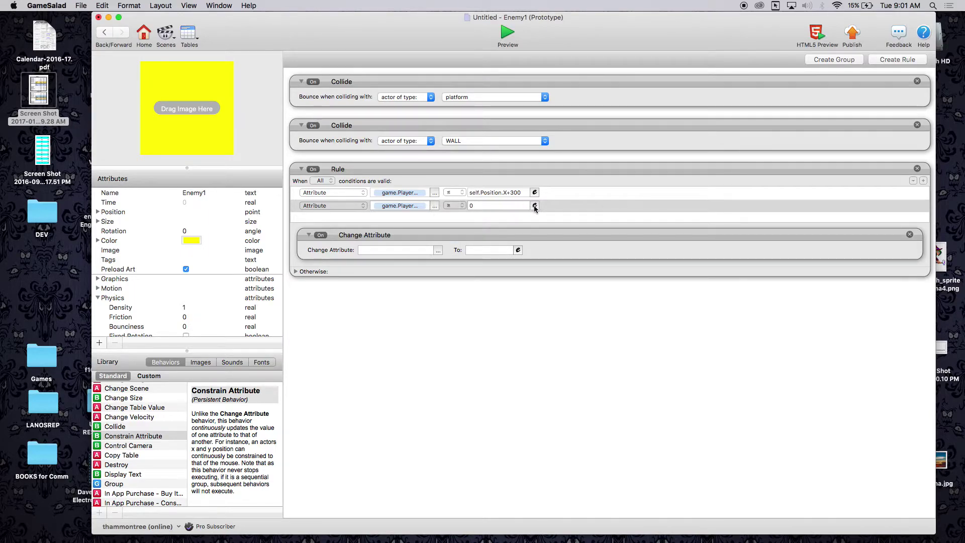
# - Set the expression compared in the rule's second condition to Enemy1's self.Position.X-300
pyautogui.click(535, 206)
pyautogui.click(475, 220)
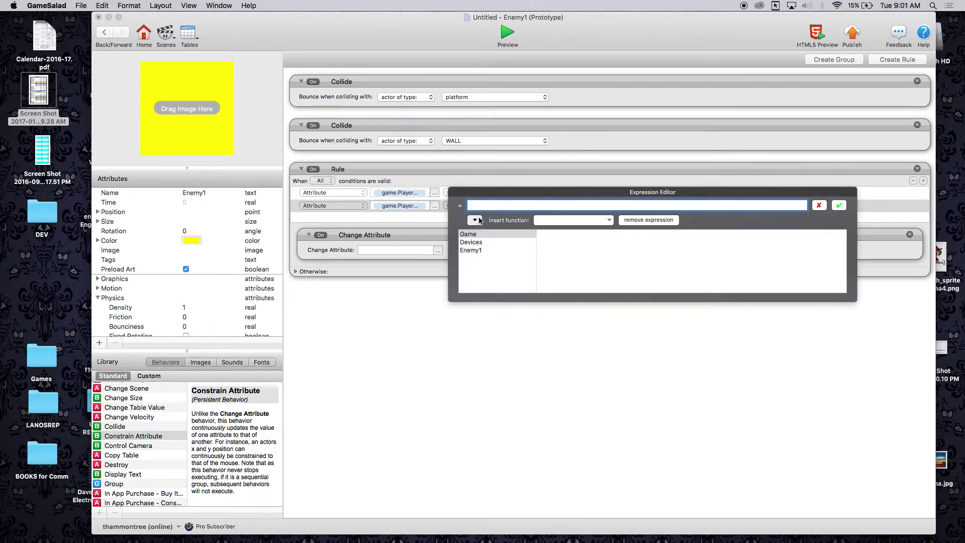
pyautogui.click(473, 252)
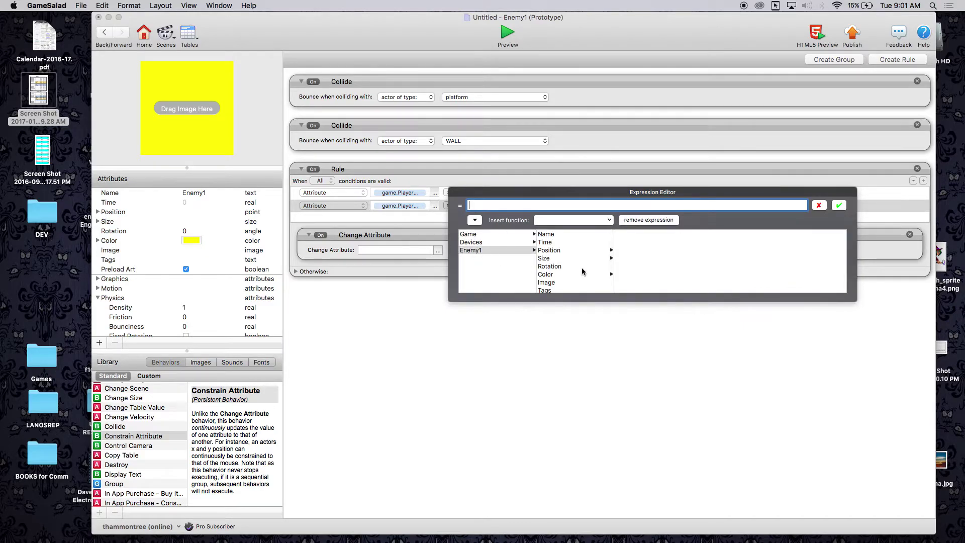
pyautogui.click(555, 250)
pyautogui.click(628, 236)
pyautogui.write('-300')
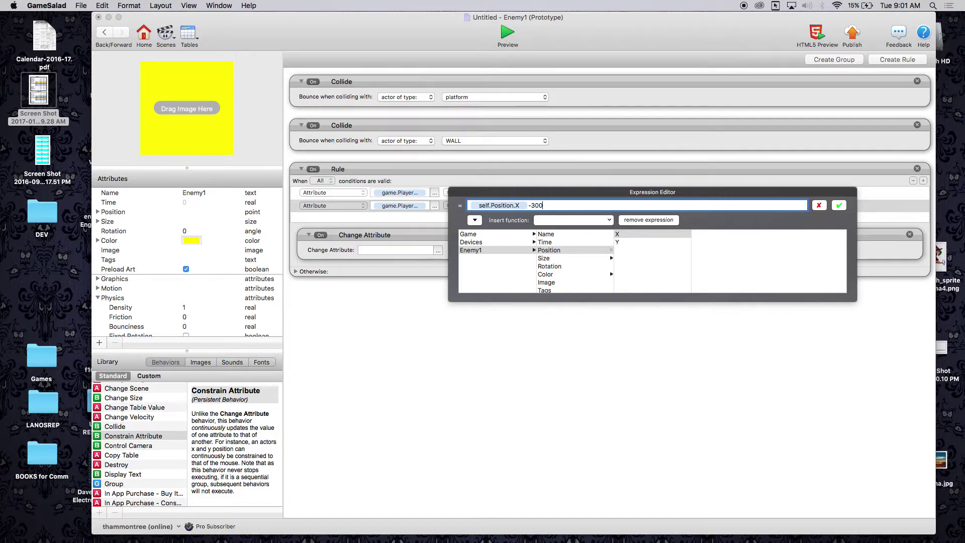
pyautogui.click(837, 205)
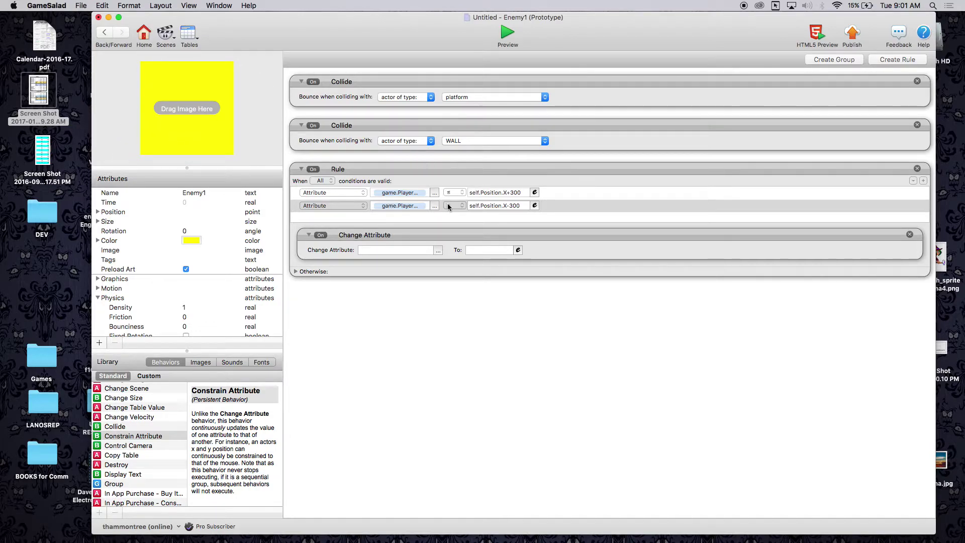
# - Set the Change Attribute behavior inside the rule to change Enemy1's self.Color.Red
pyautogui.click(439, 250)
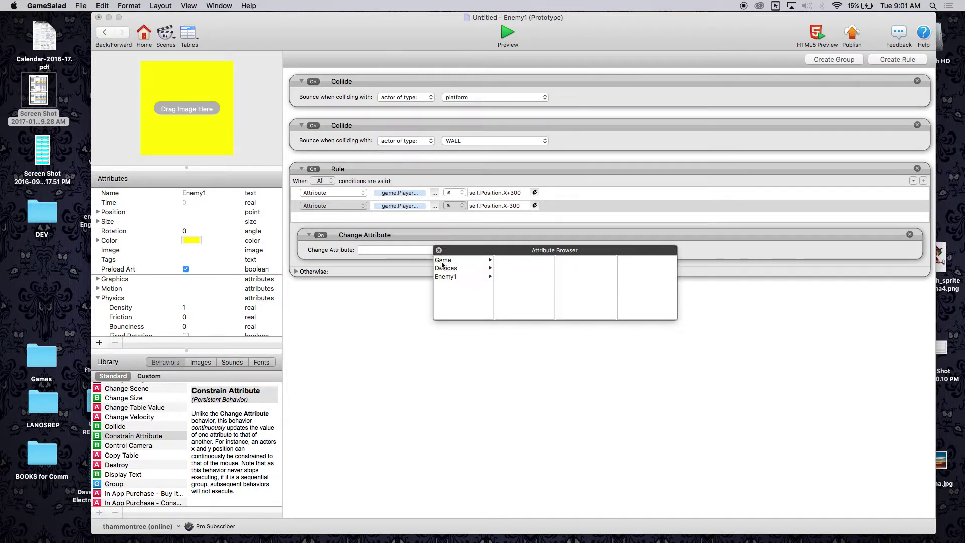
pyautogui.click(462, 277)
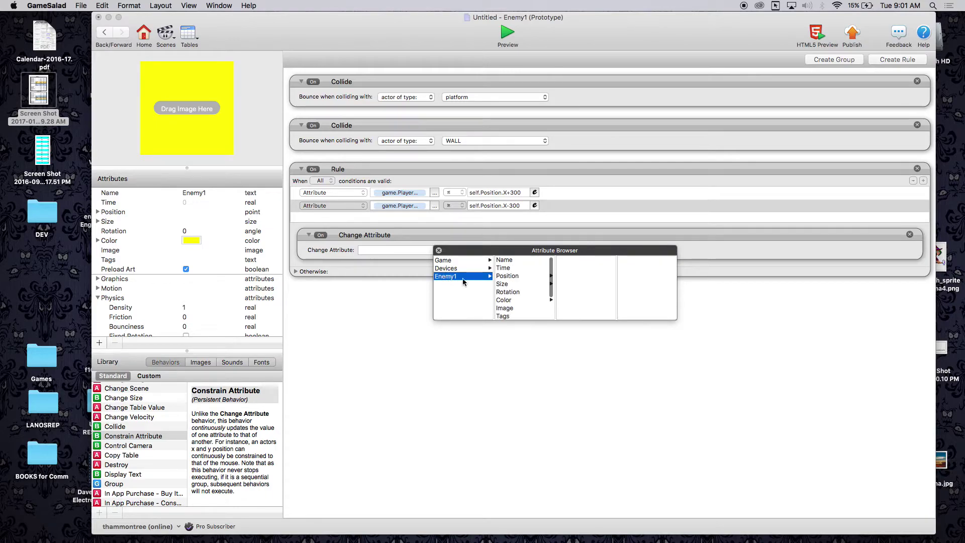
pyautogui.click(504, 300)
pyautogui.doubleClick(573, 261)
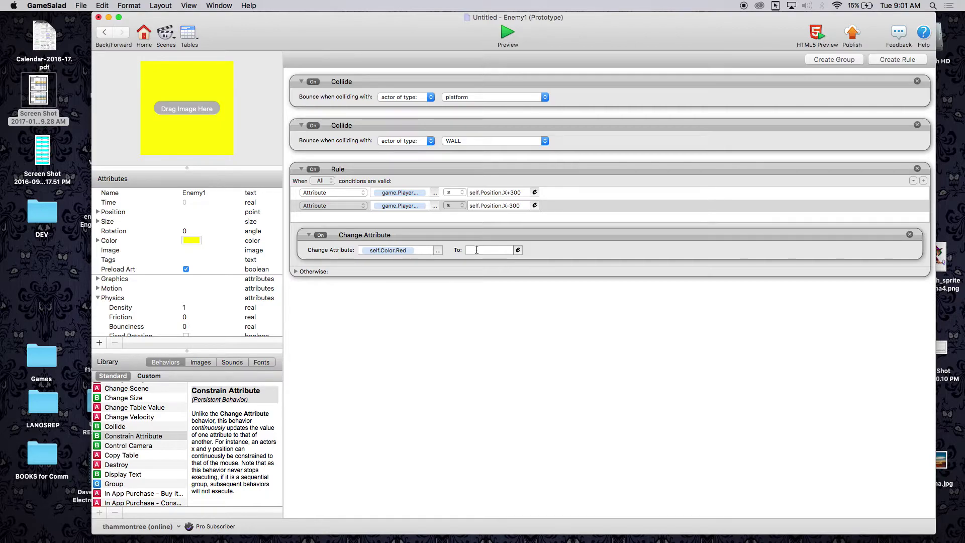
# - Retarget the rule's Change Attribute behavior to Enemy1's self.Color.Blue and set its value to 1
pyautogui.click(99, 241)
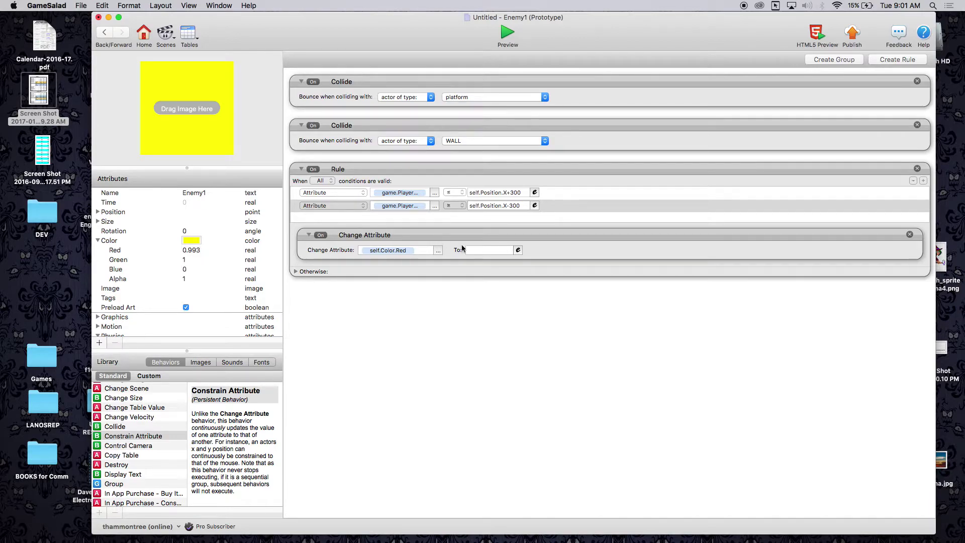
pyautogui.click(438, 250)
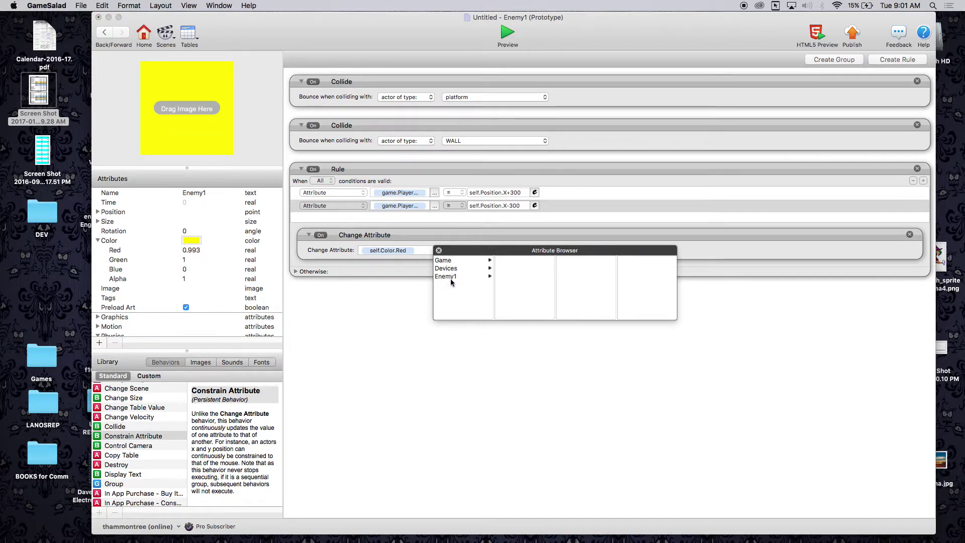
pyautogui.click(476, 278)
pyautogui.scroll(-3, 512, 302)
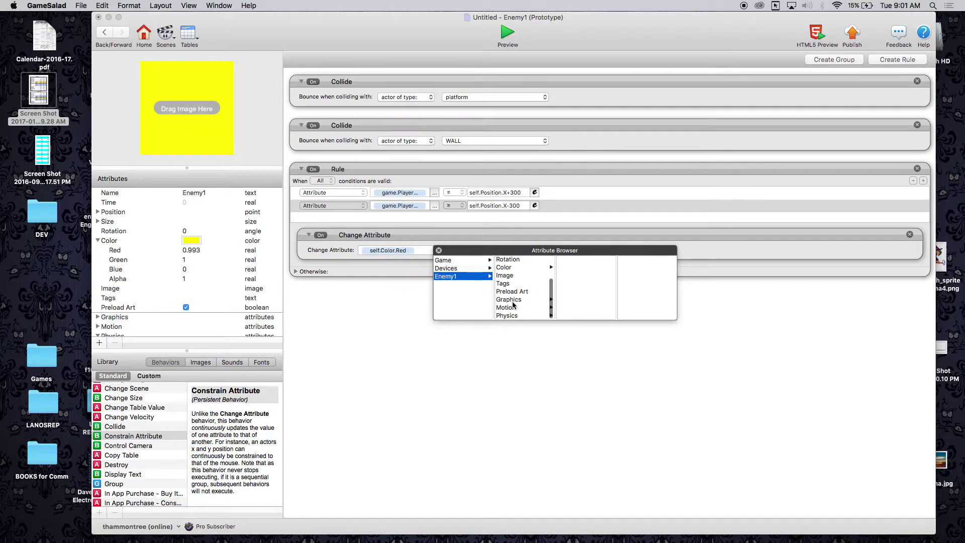
pyautogui.scroll(2, 513, 305)
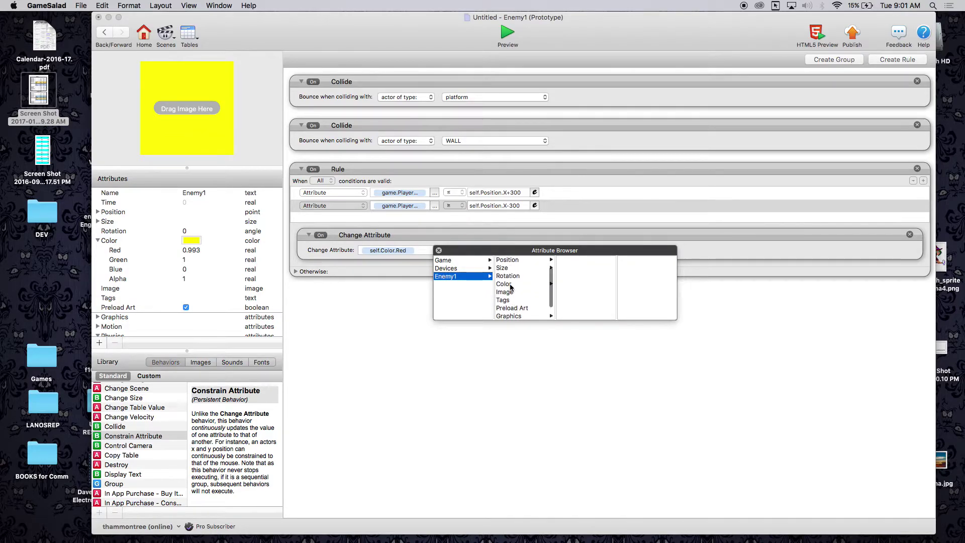
pyautogui.click(511, 285)
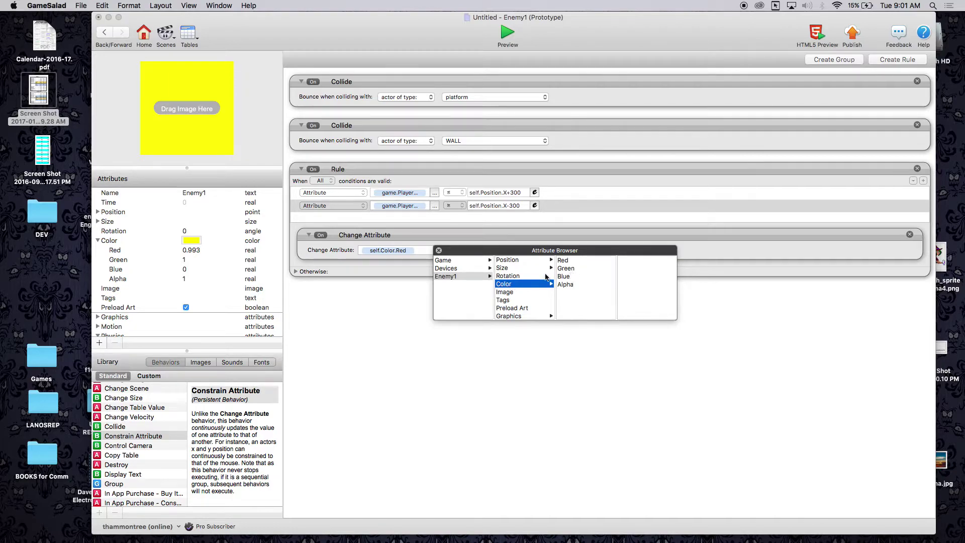
pyautogui.doubleClick(563, 276)
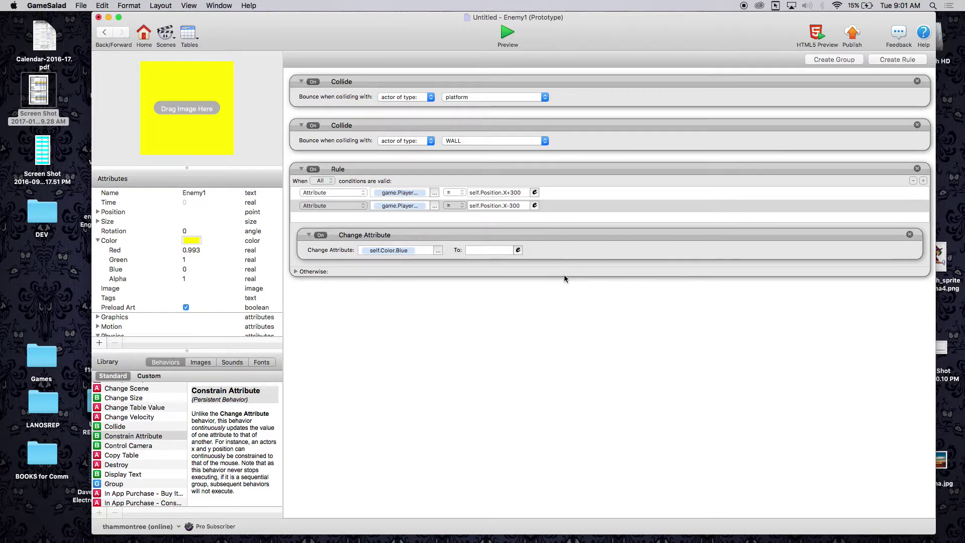
pyautogui.click(479, 250)
pyautogui.write('1')
pyautogui.click(534, 277)
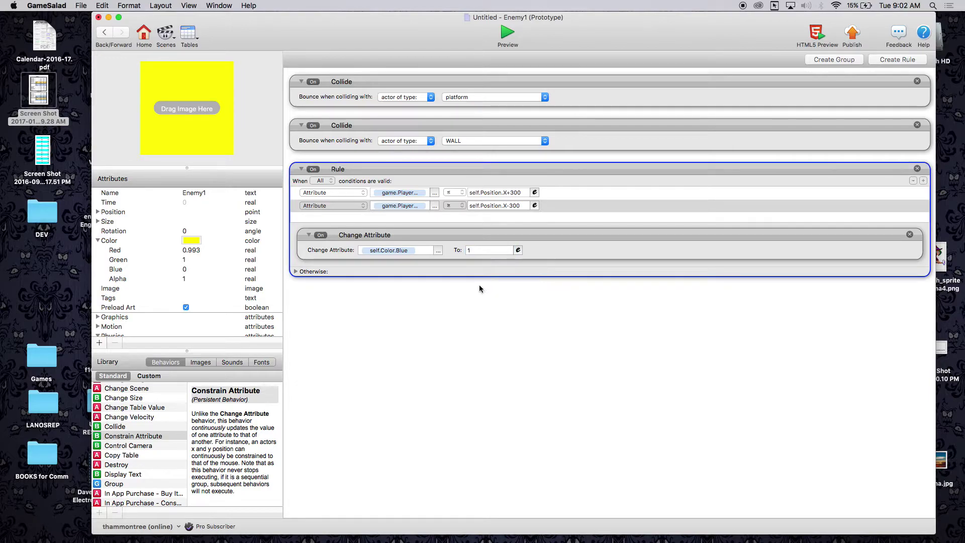
# - Copy the Change Attribute behavior into the rule's Otherwise section and set the copy's value to 0
pyautogui.click(296, 272)
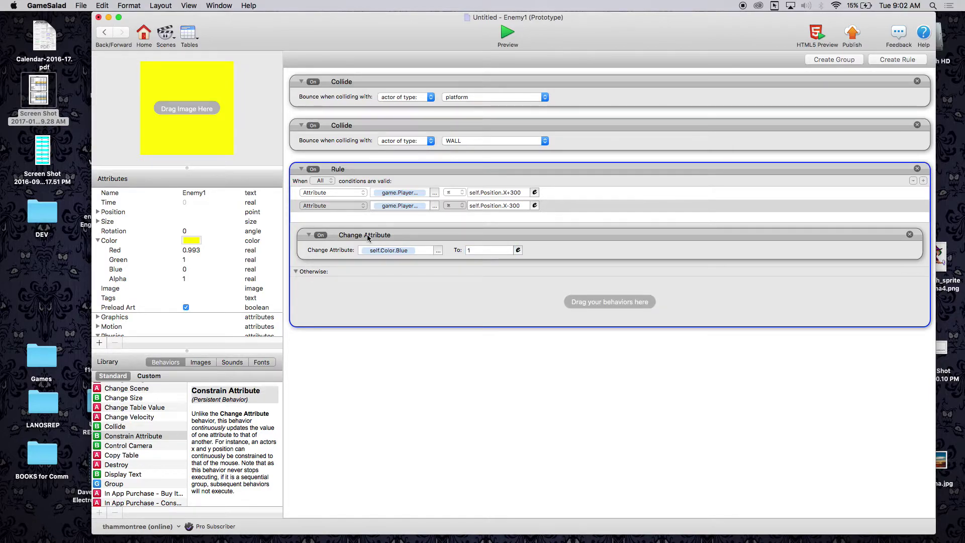
pyautogui.keyDown('alt'); pyautogui.moveTo(368, 238); pyautogui.dragTo(372, 297); pyautogui.keyUp('alt')
pyautogui.doubleClick(480, 303)
pyautogui.write('0')
pyautogui.click(575, 350)
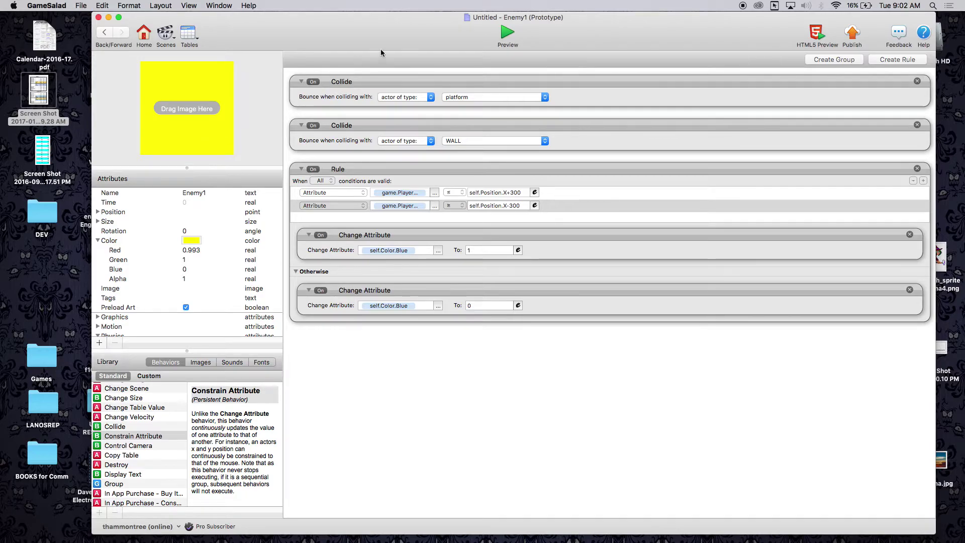
# - Place Enemy1 in the scene beside the platform's right-hand wall and preview the game, moving the player toward and away from it
pyautogui.click(98, 35)
pyautogui.moveTo(200, 148); pyautogui.dragTo(802, 369)
pyautogui.click(502, 36)
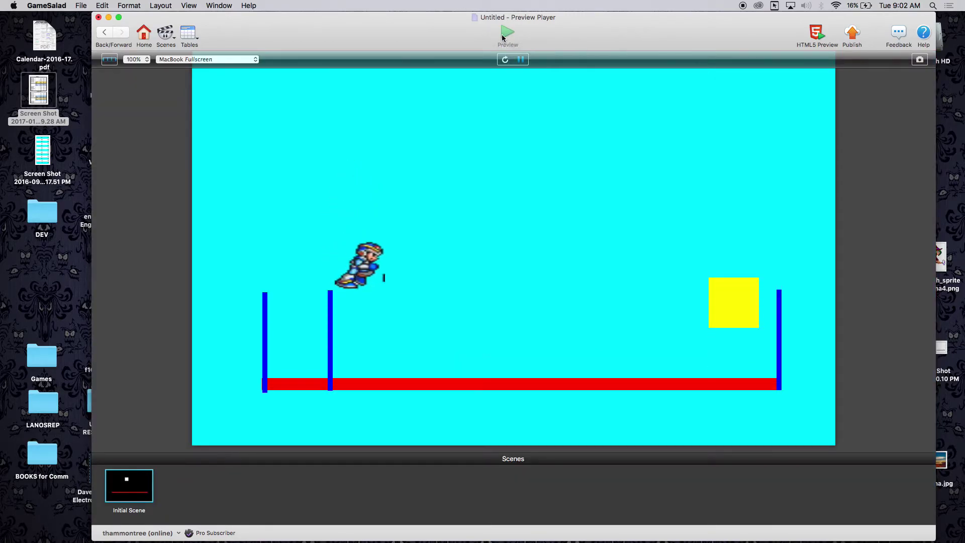
pyautogui.press('Right')
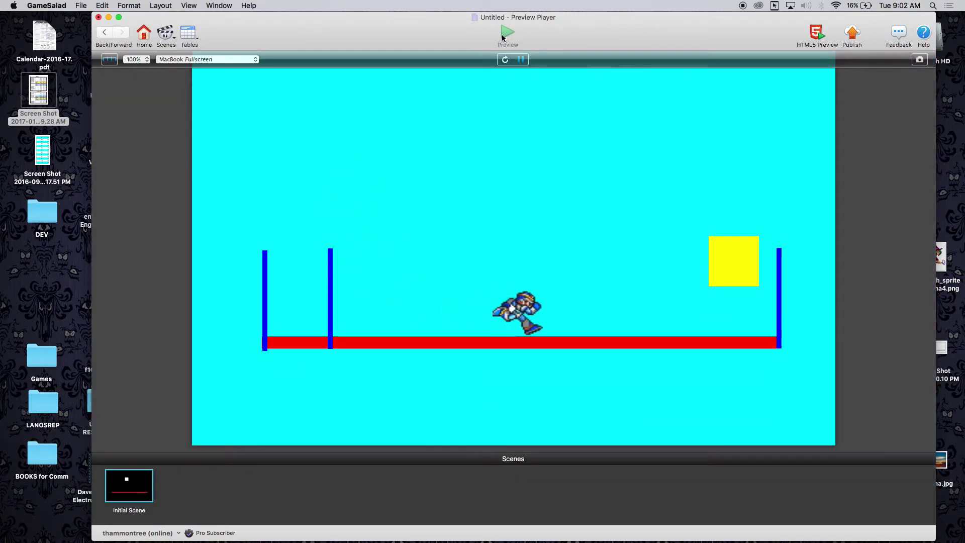
pyautogui.press('Left')
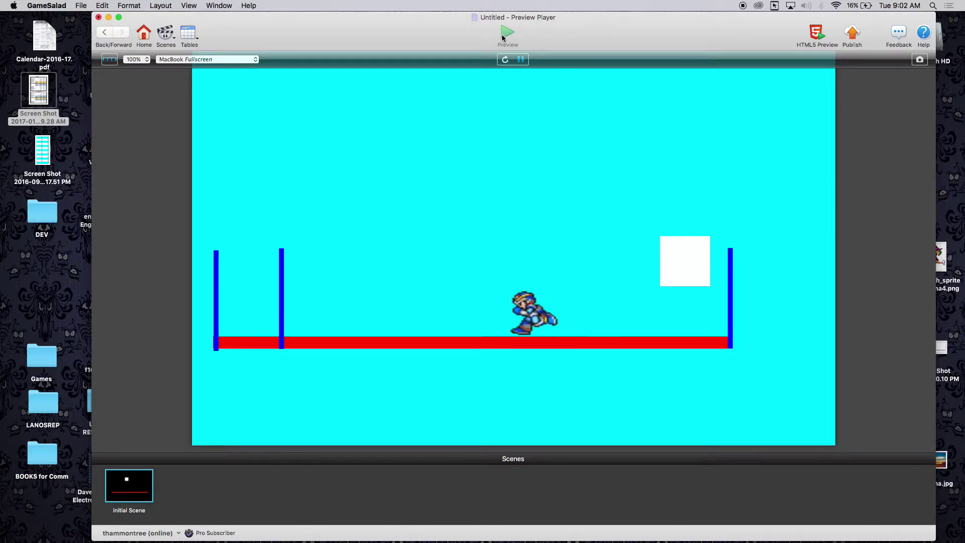
pyautogui.press('Right')
pyautogui.press('Left')
pyautogui.press('Right')
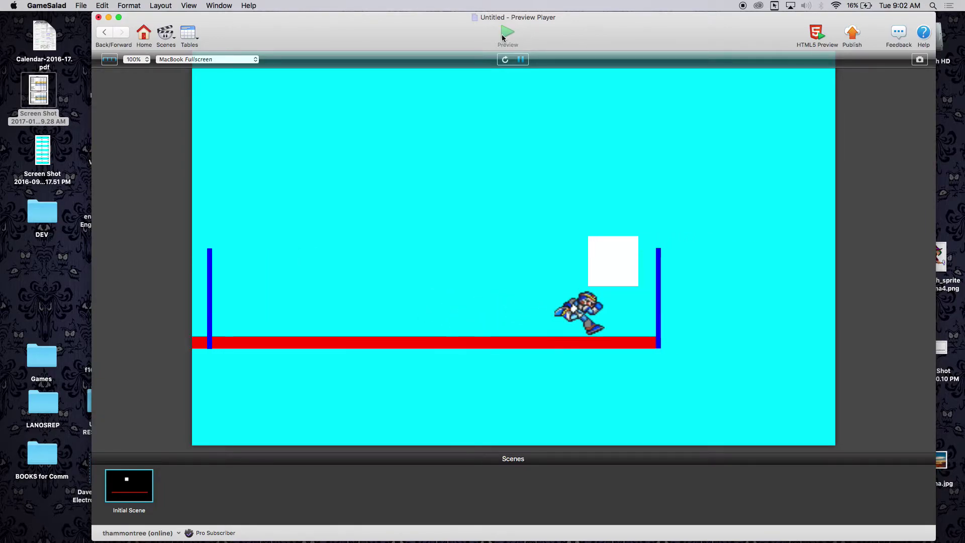
pyautogui.press('space')
pyautogui.press('Left')
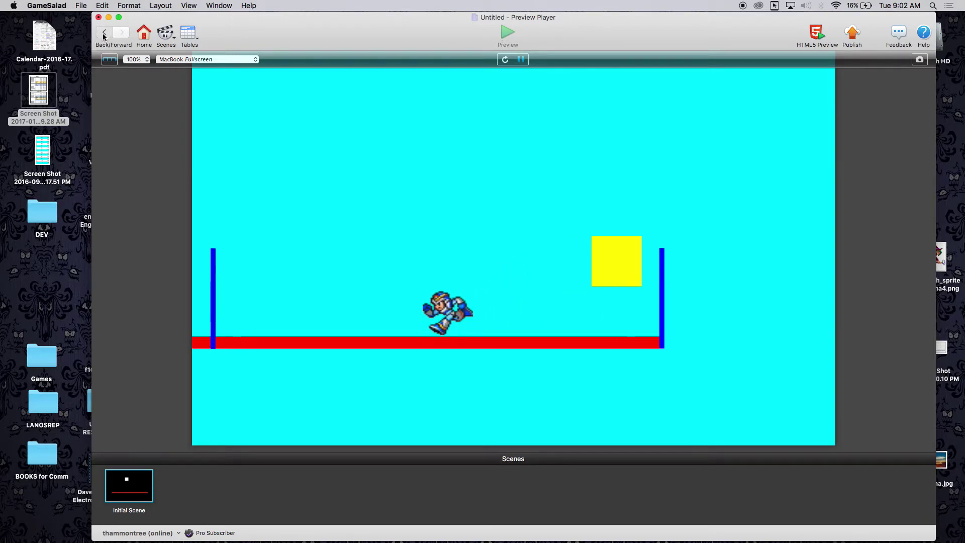
# - Move Enemy1 in the scene to near the middle of the platform and preview the player running past it both ways
pyautogui.click(104, 33)
pyautogui.moveTo(804, 365); pyautogui.dragTo(640, 381)
pyautogui.click(508, 34)
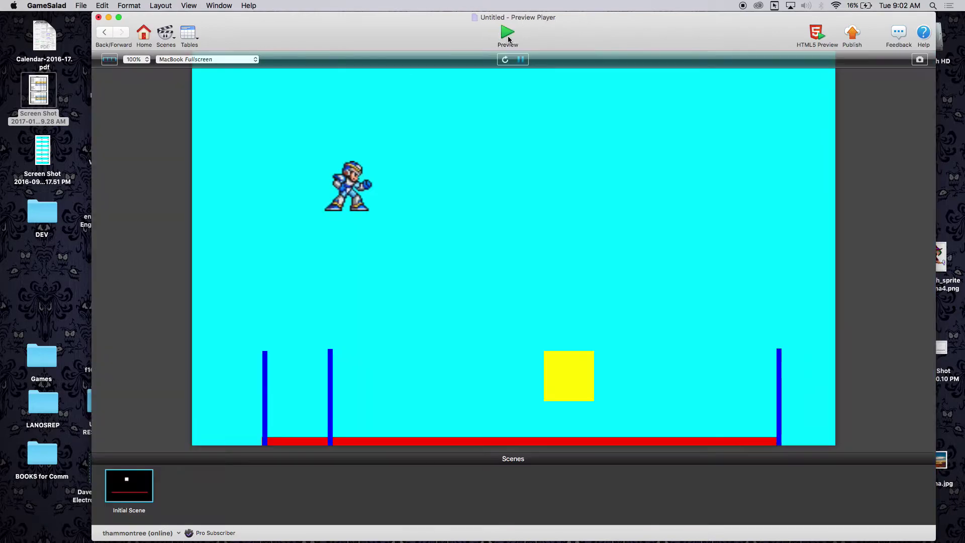
pyautogui.press('Right')
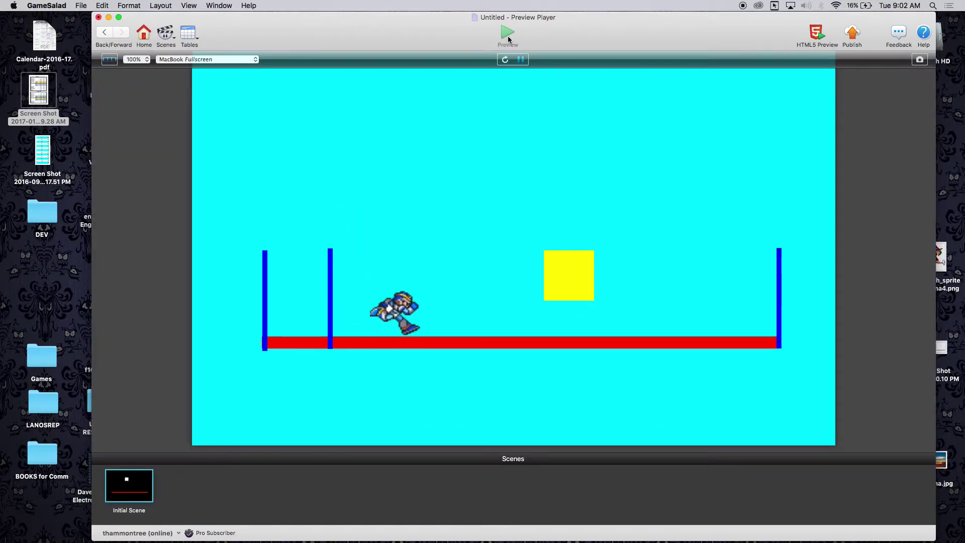
pyautogui.press('Right')
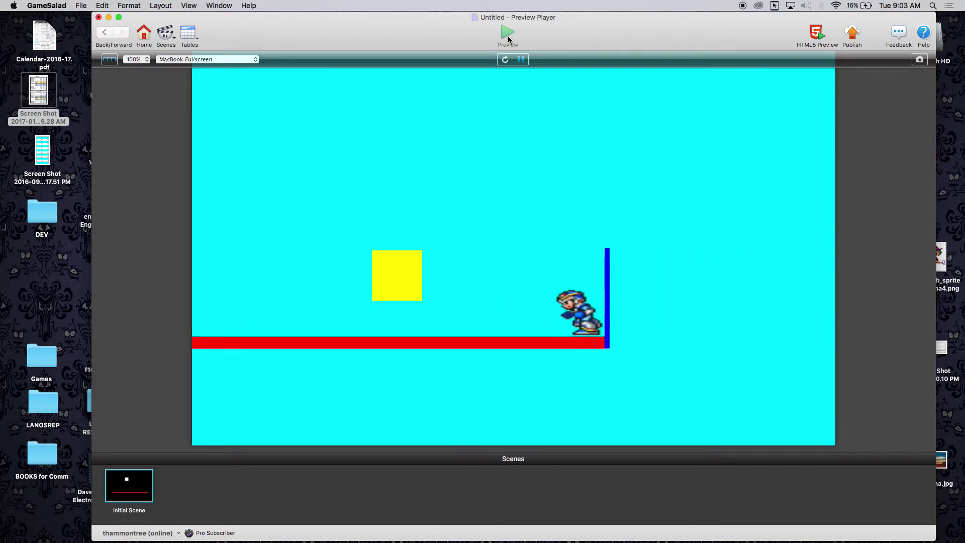
pyautogui.press('Left')
pyautogui.press('Left')
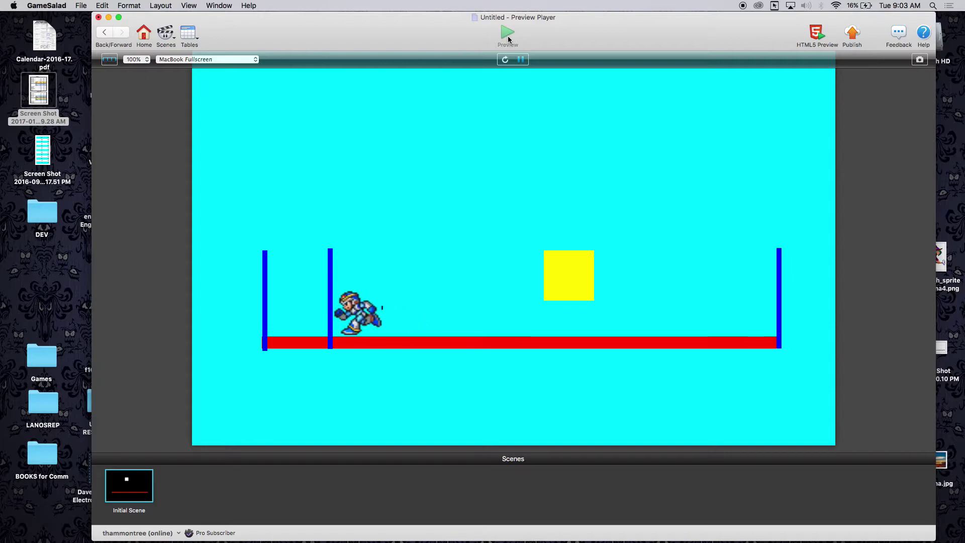
# - Open the Enemy1 actor and add an Accelerate Toward behavior to its rule below the first Change Attribute
pyautogui.click(106, 34)
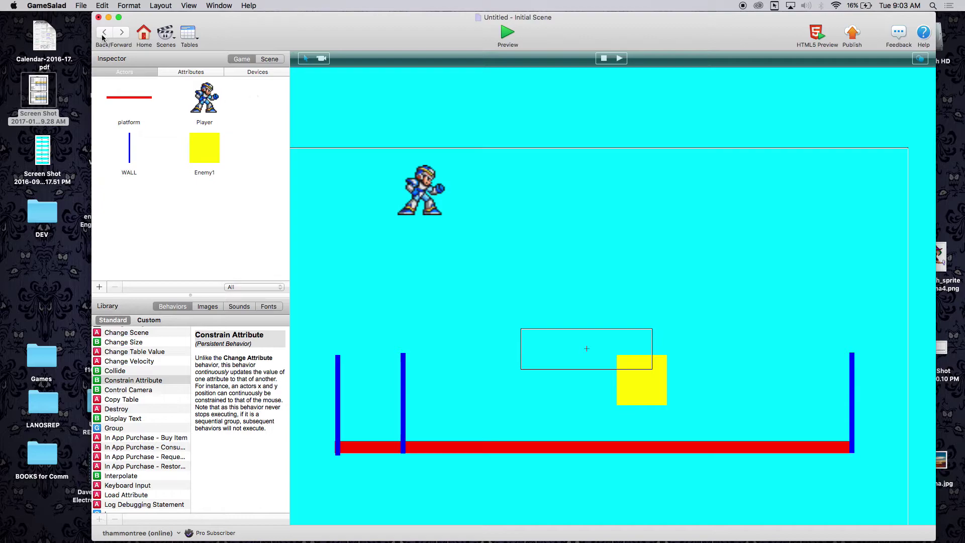
pyautogui.doubleClick(205, 149)
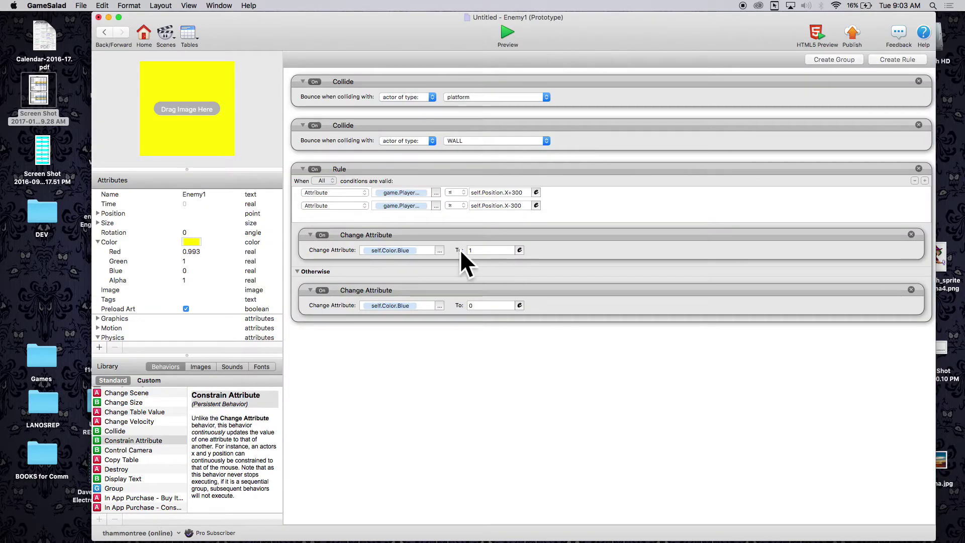
pyautogui.scroll(-2, 150, 437)
pyautogui.scroll(-5, 150, 437)
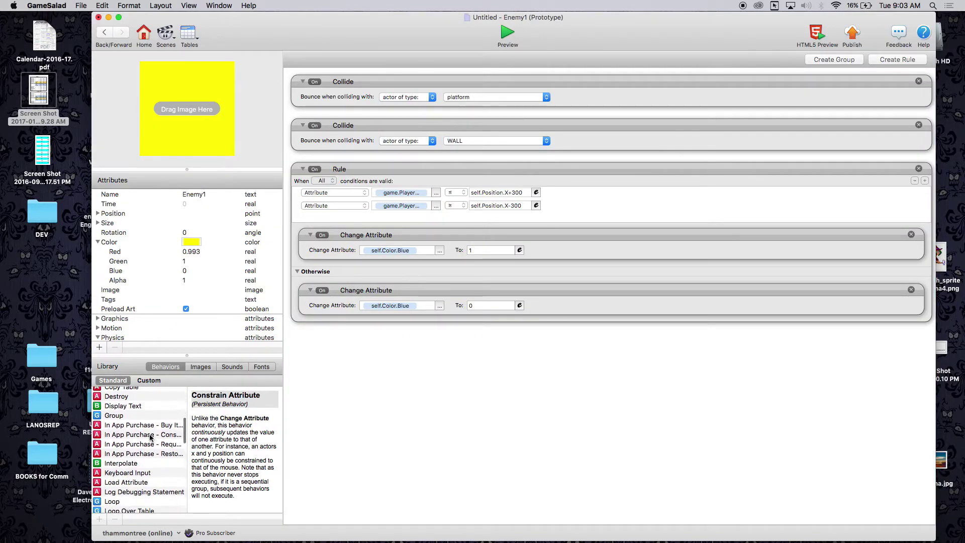
pyautogui.scroll(5, 150, 437)
pyautogui.scroll(5, 149, 438)
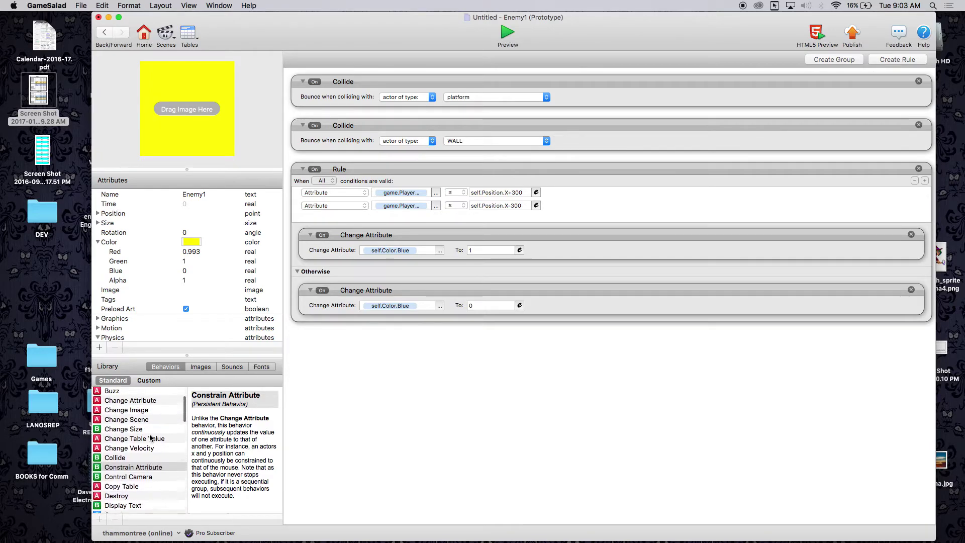
pyautogui.moveTo(133, 406); pyautogui.dragTo(580, 274)
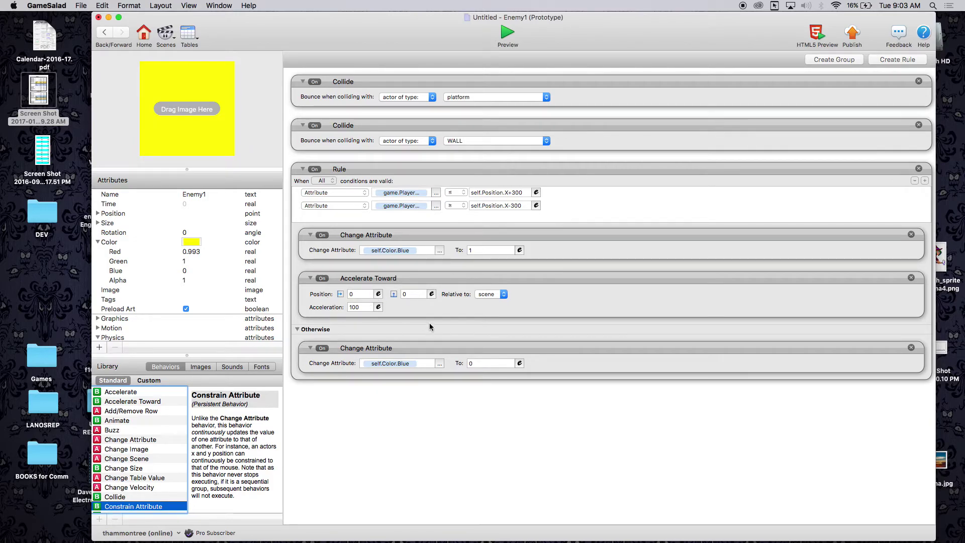
# - Preview the game and move the player around Enemy1 to test how the enemy accelerates within range
pyautogui.click(506, 33)
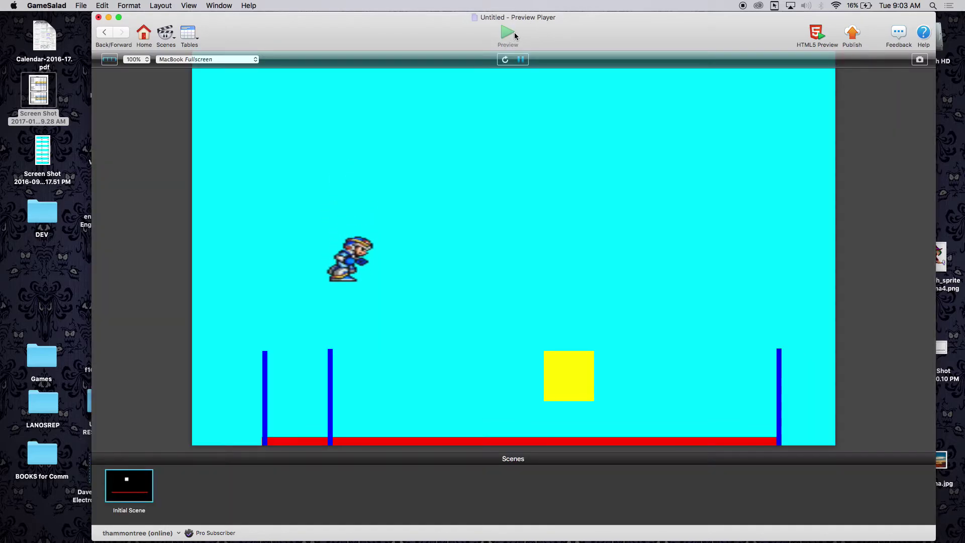
pyautogui.press('Right')
pyautogui.press('Left')
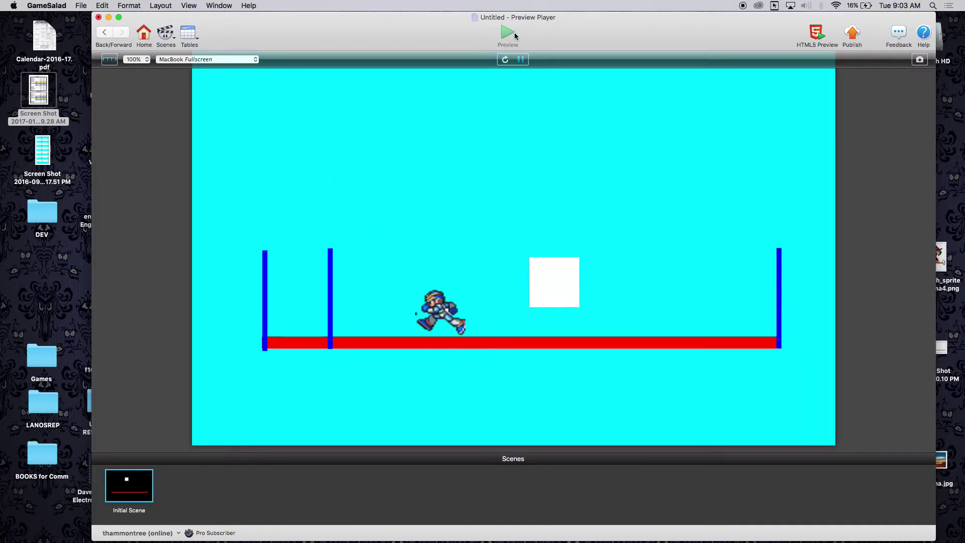
pyautogui.press('Up')
pyautogui.press('Right')
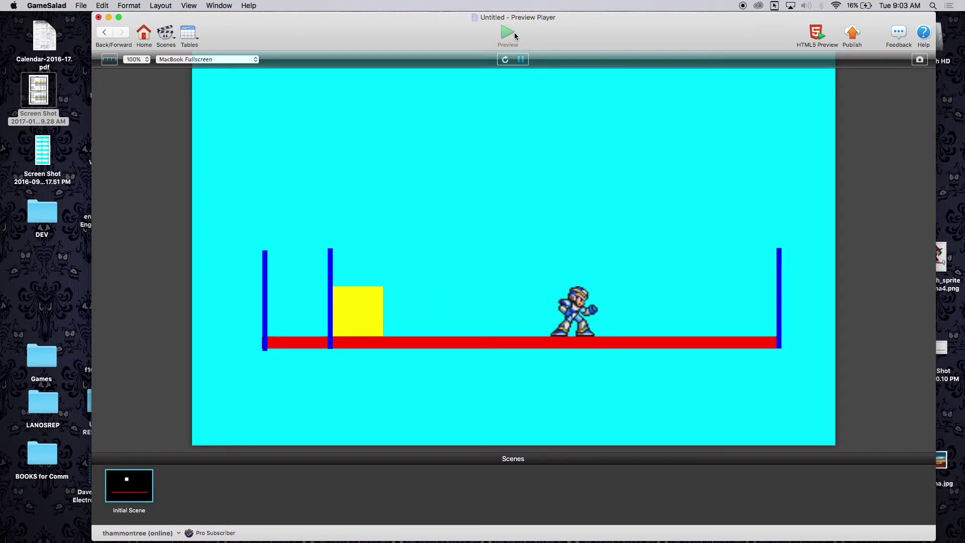
pyautogui.press('Left')
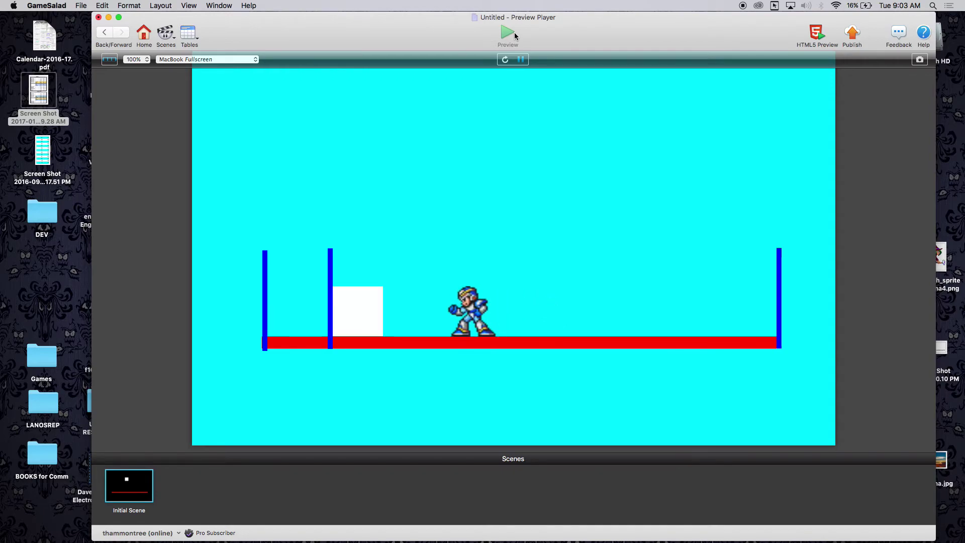
pyautogui.press('Left')
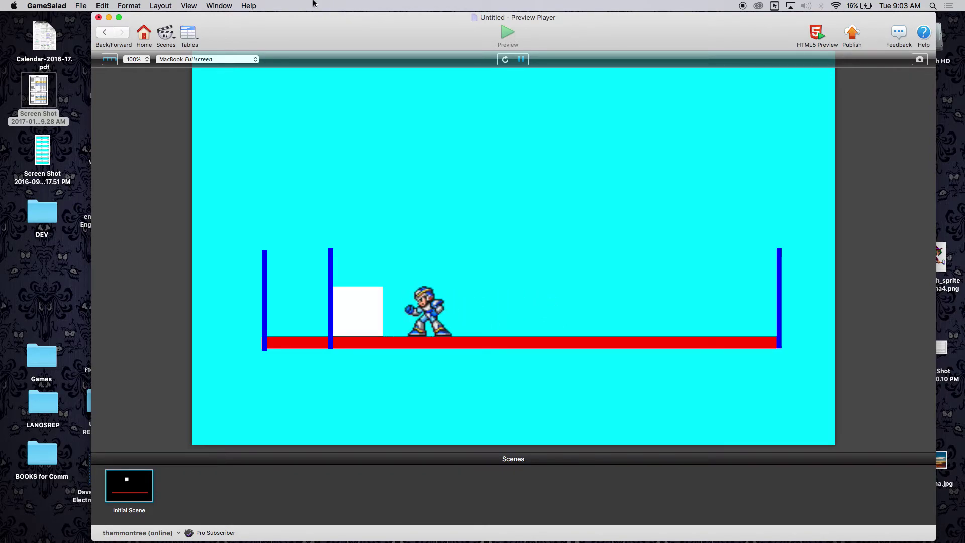
# - Set the Accelerate Toward behavior's X position in Enemy1's rule to game.PlayerPosX
pyautogui.click(103, 33)
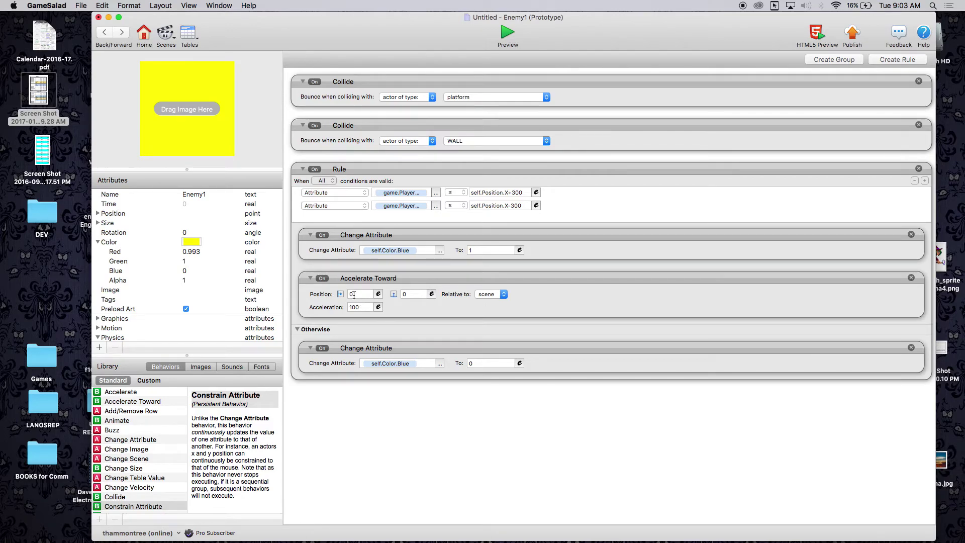
pyautogui.click(378, 294)
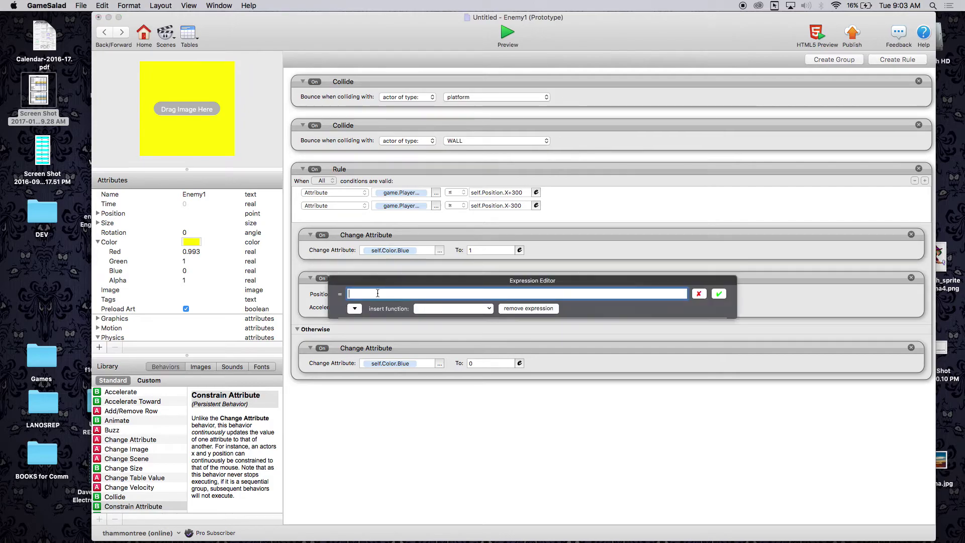
pyautogui.click(355, 309)
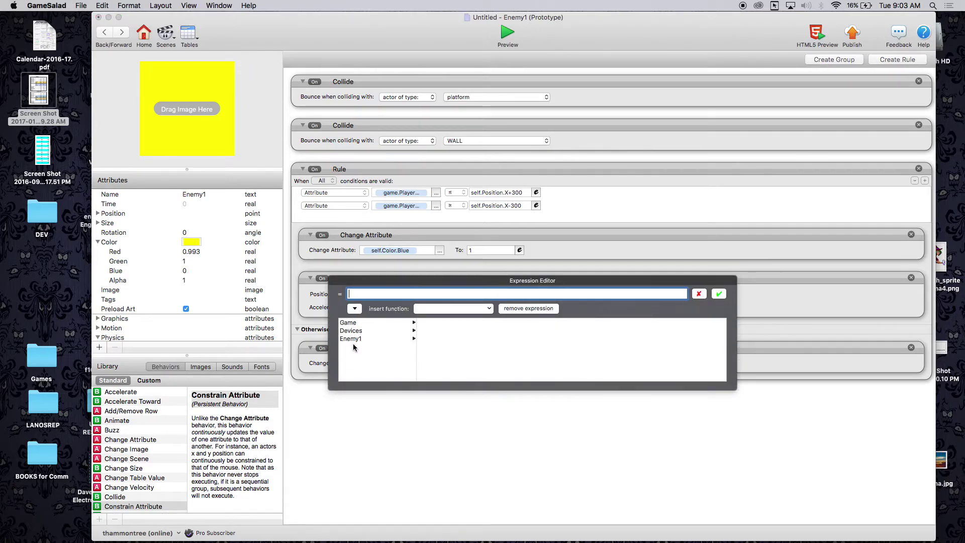
pyautogui.click(350, 323)
pyautogui.scroll(-5, 448, 371)
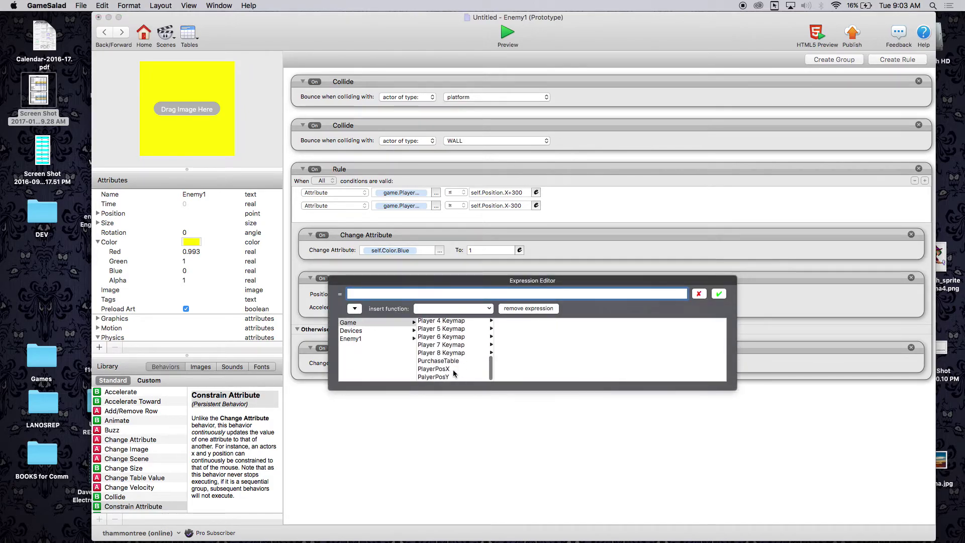
pyautogui.click(433, 370)
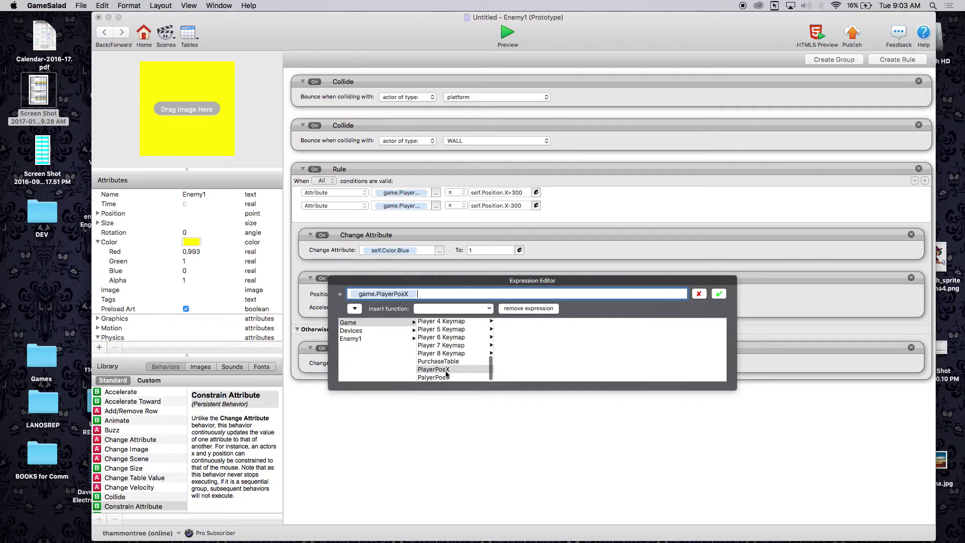
pyautogui.click(719, 294)
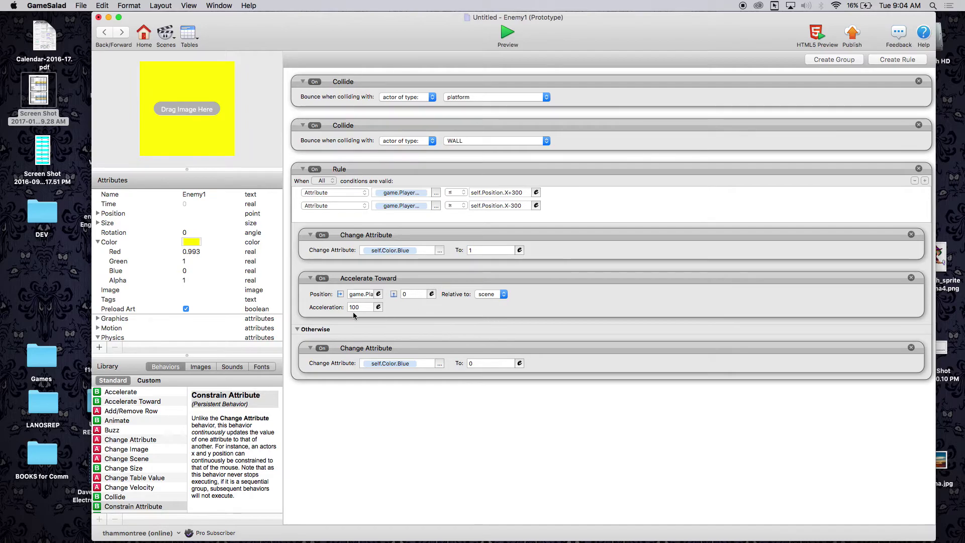
# - Set the Accelerate Toward behavior's Y position in Enemy1's rule to game.PalyerPosY
pyautogui.click(431, 294)
pyautogui.click(408, 308)
pyautogui.click(402, 322)
pyautogui.scroll(-10, 500, 370)
pyautogui.click(496, 377)
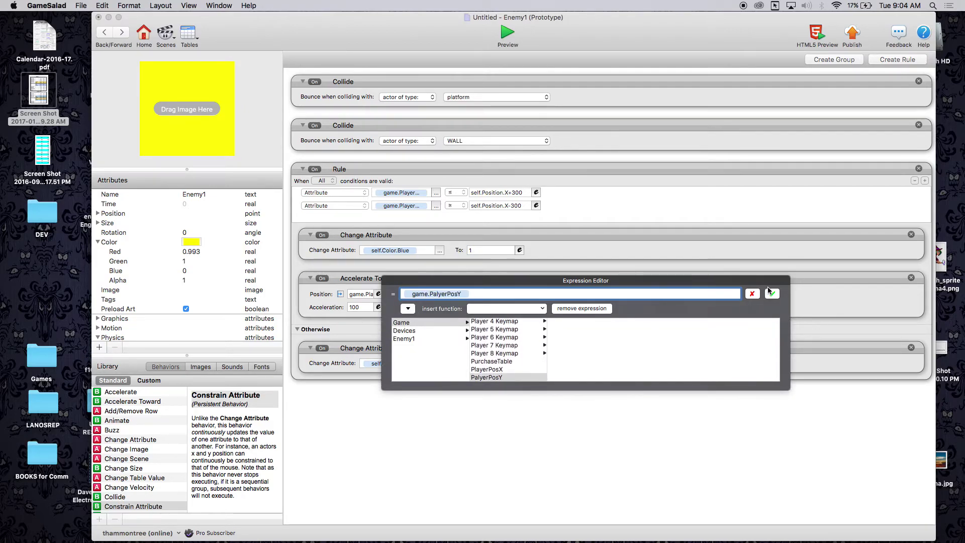
pyautogui.click(772, 293)
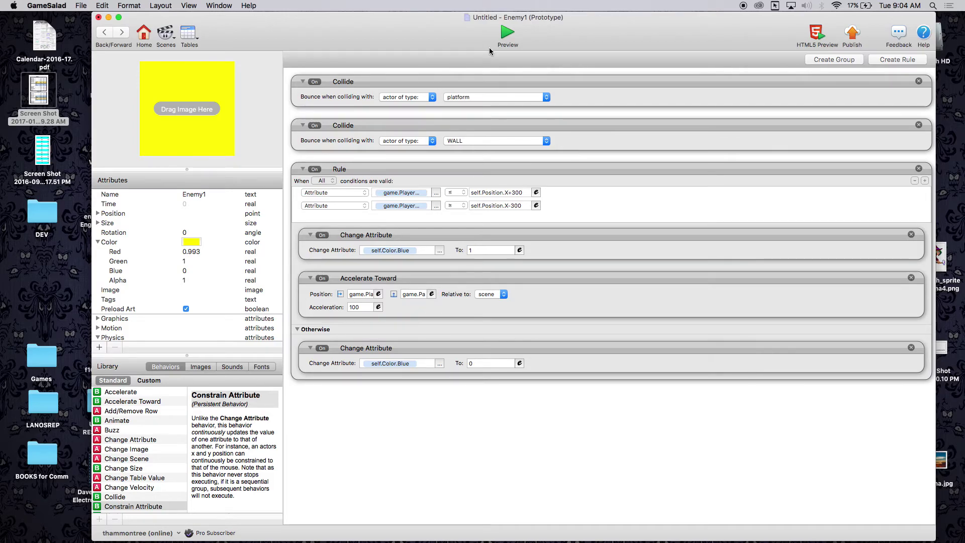
# - Preview the game, run the player away from Enemy1 to test how it chases, and return to Enemy1's rules
pyautogui.click(504, 34)
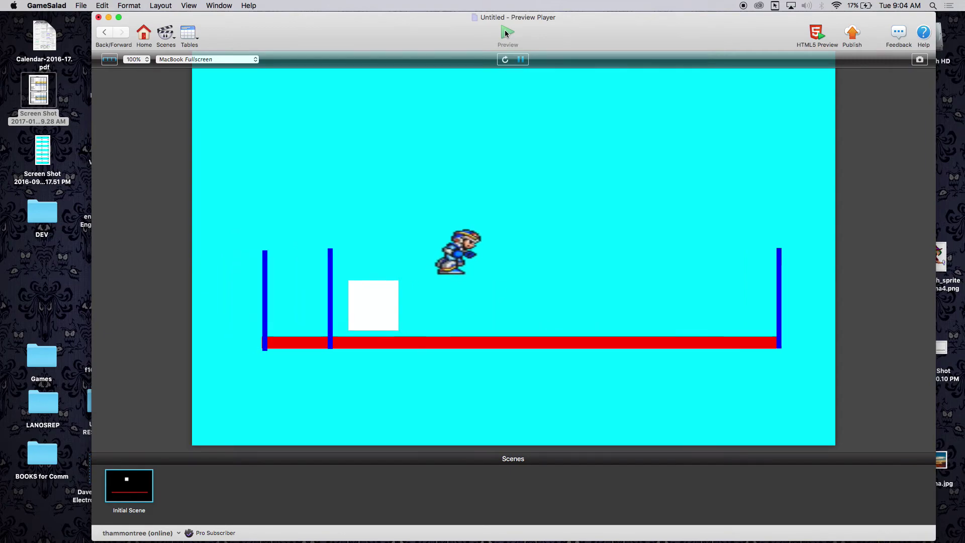
pyautogui.press('Right')
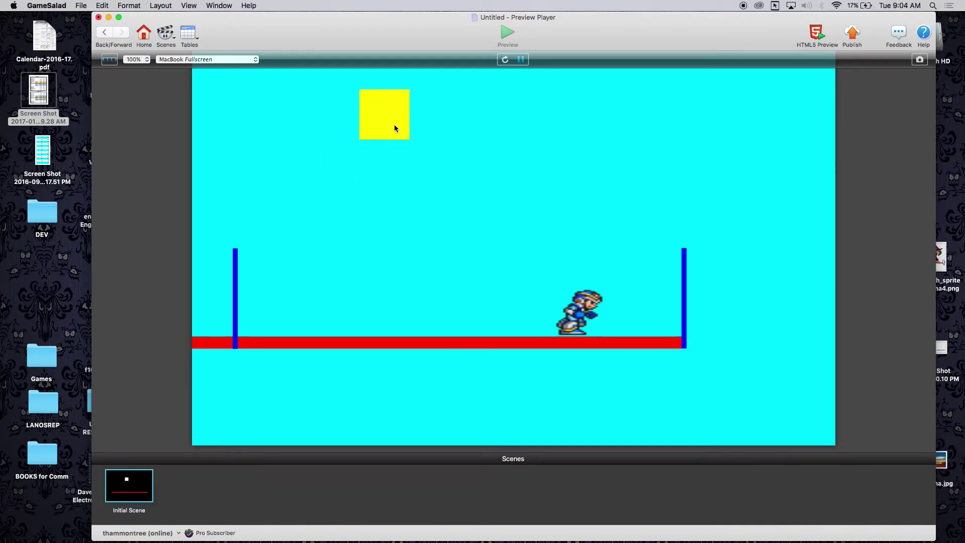
pyautogui.click(104, 33)
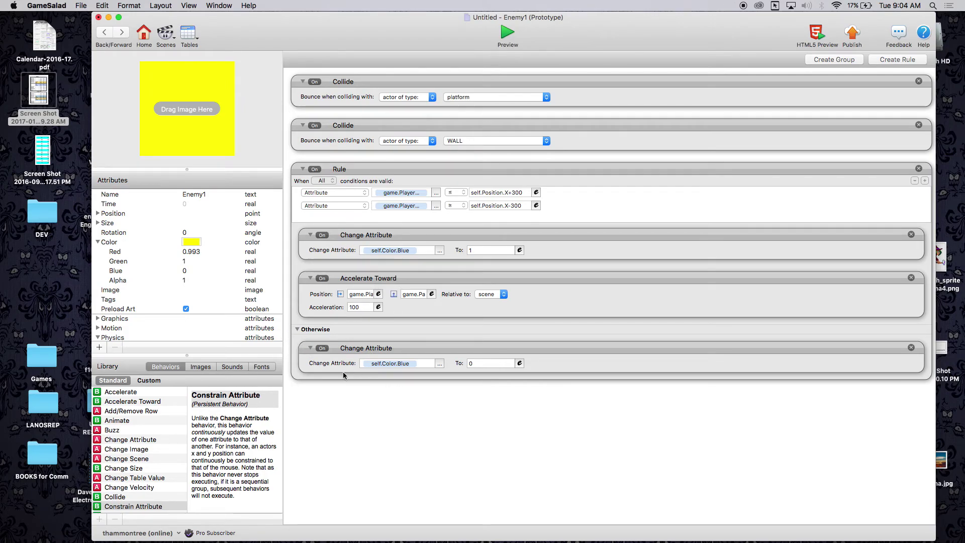
# - Duplicate the Otherwise section's Change Attribute behavior and make the copy set Enemy1's Motion Linear Velocity X to 0
pyautogui.keyDown('alt'); pyautogui.moveTo(383, 349); pyautogui.dragTo(389, 381); pyautogui.keyUp('alt')
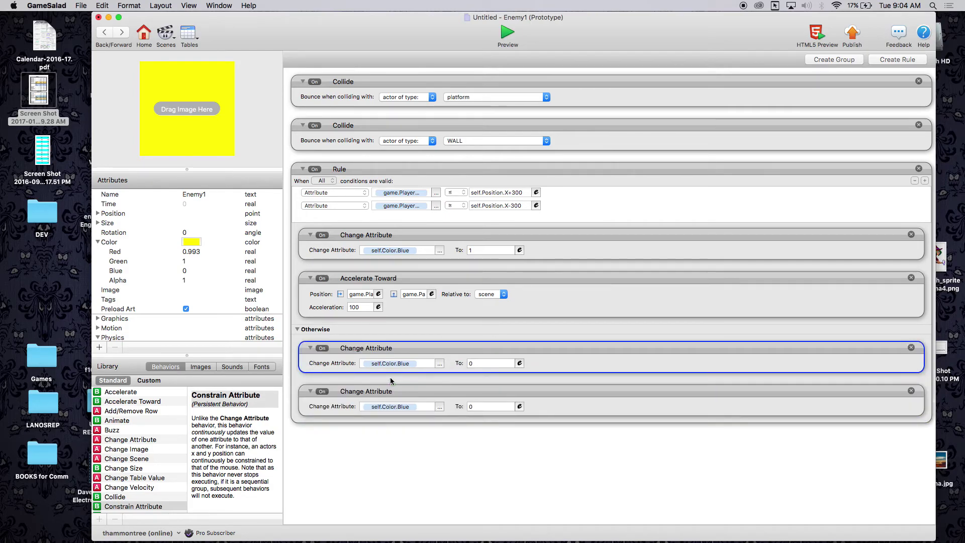
pyautogui.click(440, 407)
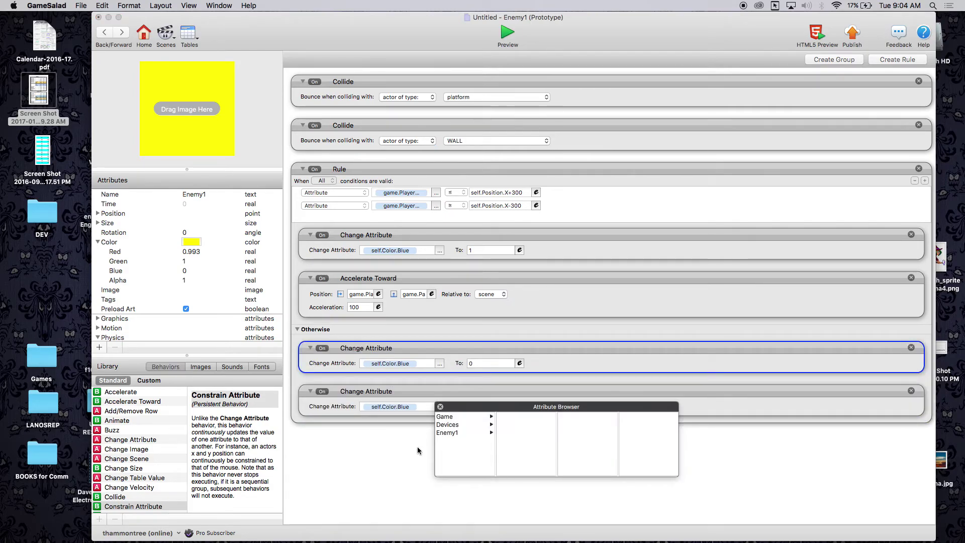
pyautogui.click(447, 433)
pyautogui.scroll(-3, 507, 473)
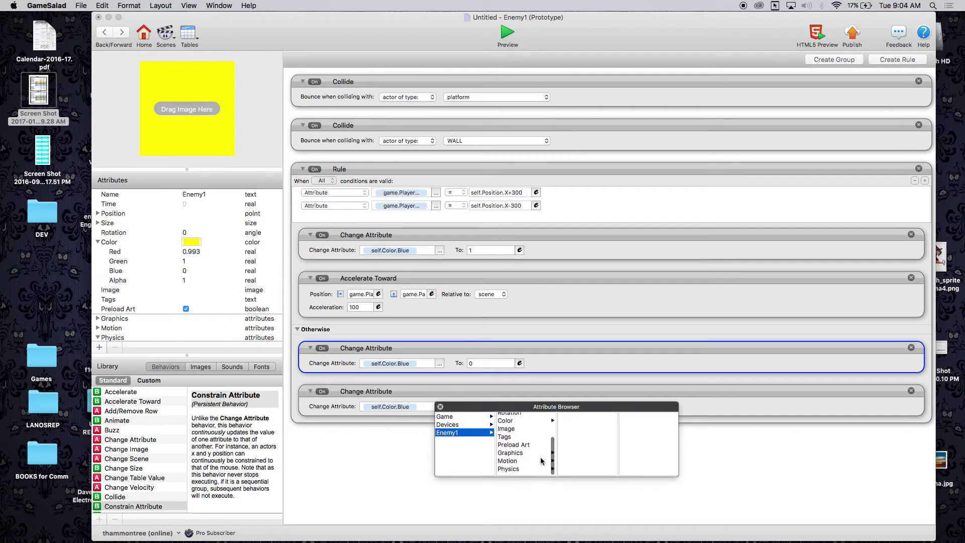
pyautogui.click(508, 464)
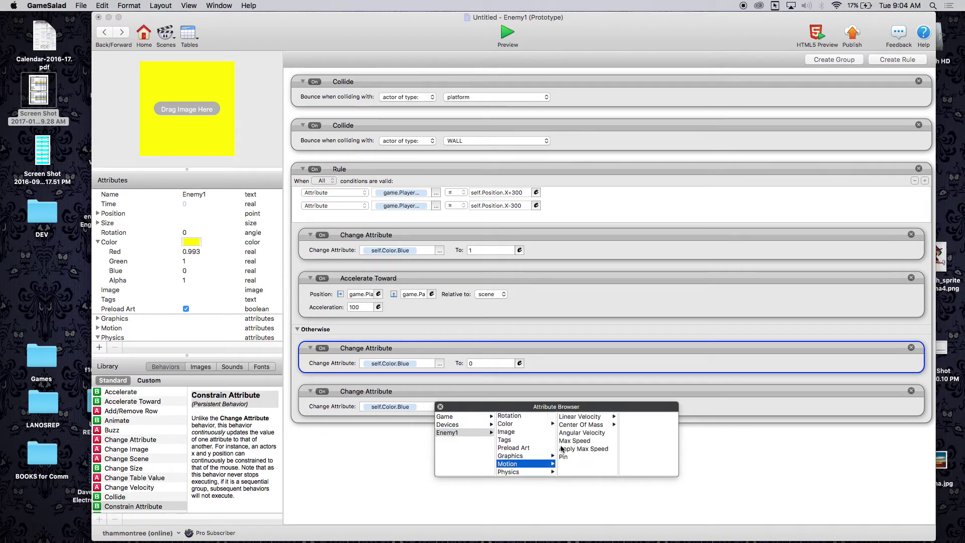
pyautogui.click(587, 417)
pyautogui.click(623, 416)
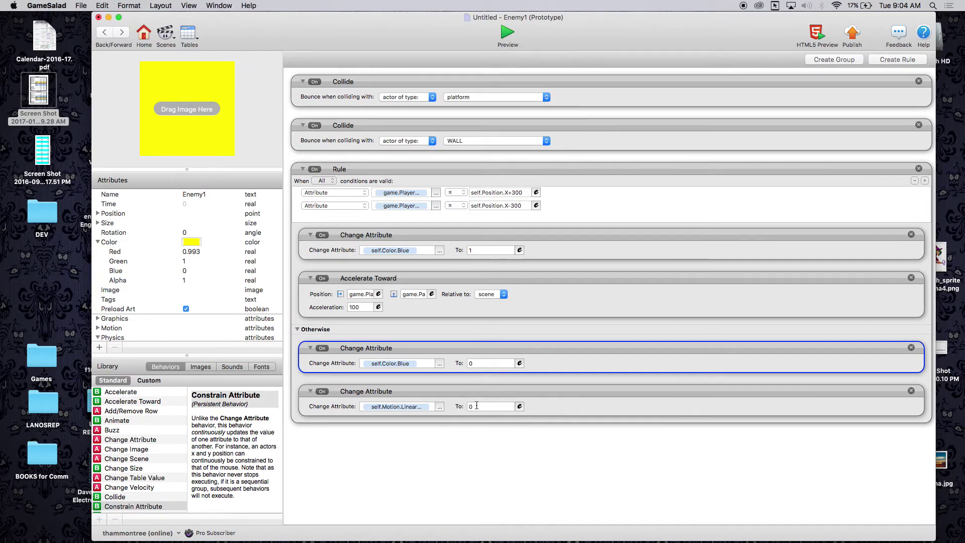
# - Duplicate the X velocity Change Attribute below it and make the copy set Enemy1's Motion Linear Velocity Y to 0
pyautogui.keyDown('alt'); pyautogui.moveTo(373, 394); pyautogui.dragTo(391, 434); pyautogui.keyUp('alt')
pyautogui.click(439, 450)
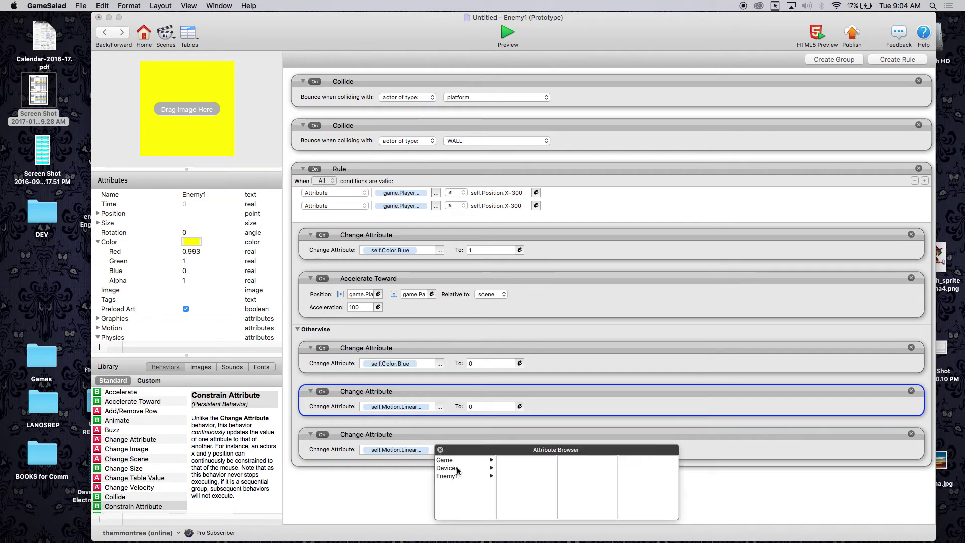
pyautogui.click(452, 476)
pyautogui.click(571, 369)
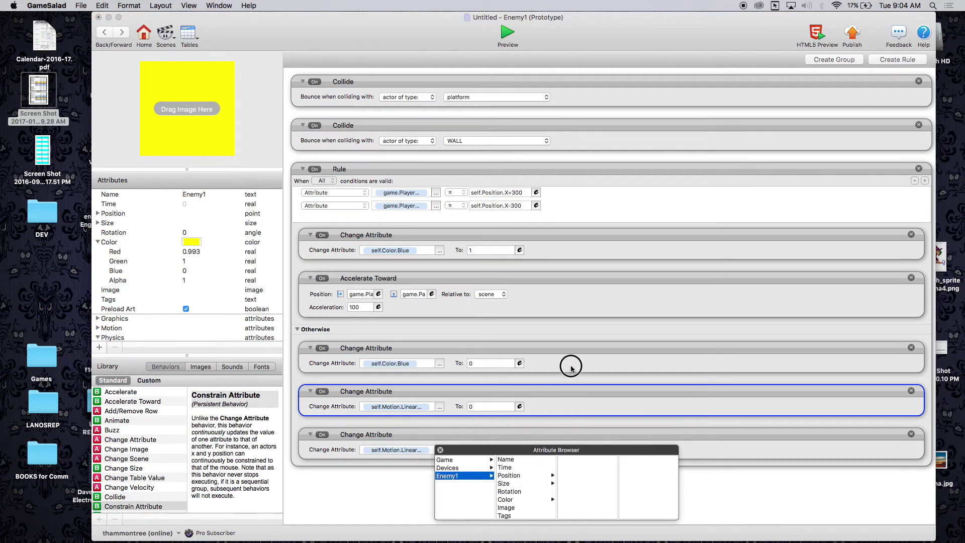
pyautogui.scroll(-3, 523, 494)
pyautogui.click(508, 507)
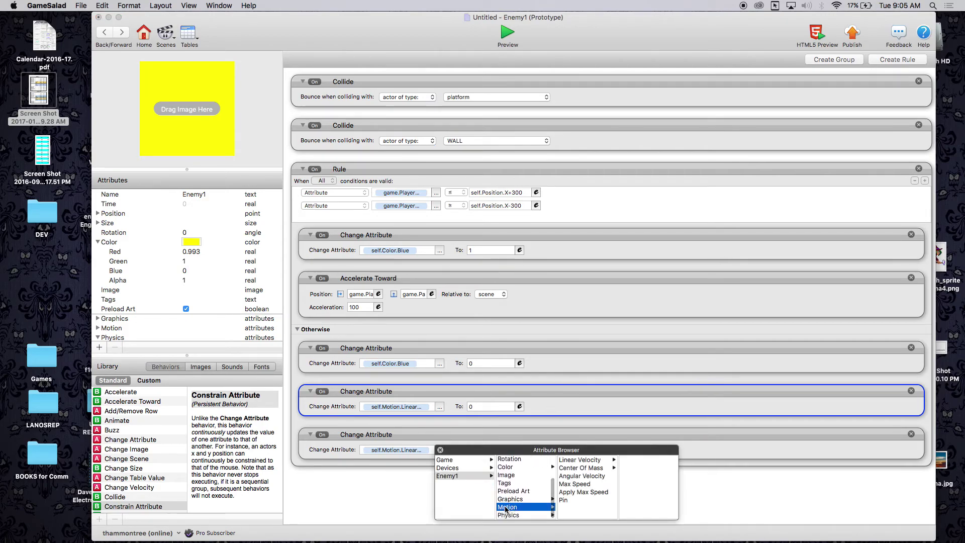
pyautogui.click(573, 461)
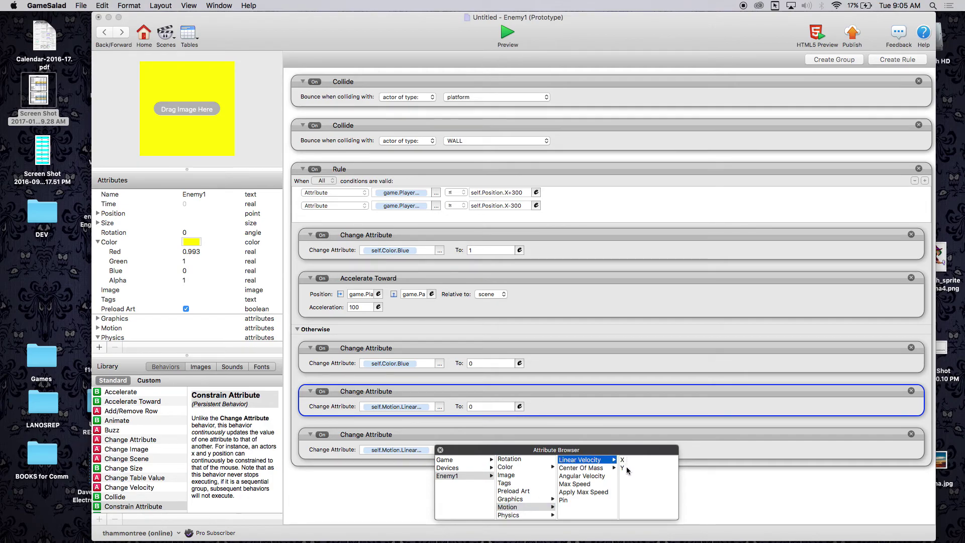
pyautogui.click(623, 468)
pyautogui.click(477, 449)
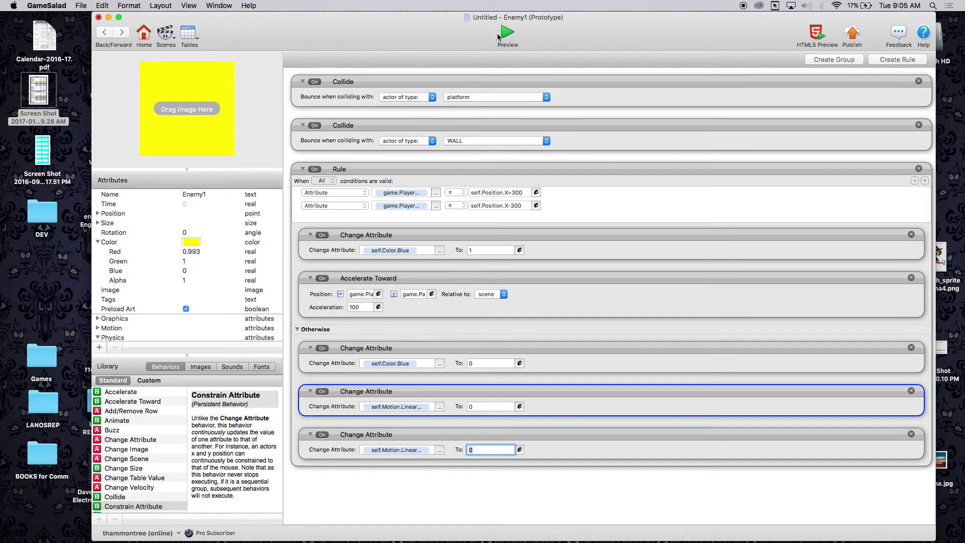
# - In the Player actor, set the linear velocity to -300 in the Left rule and 300 in the Right rule
pyautogui.click(105, 32)
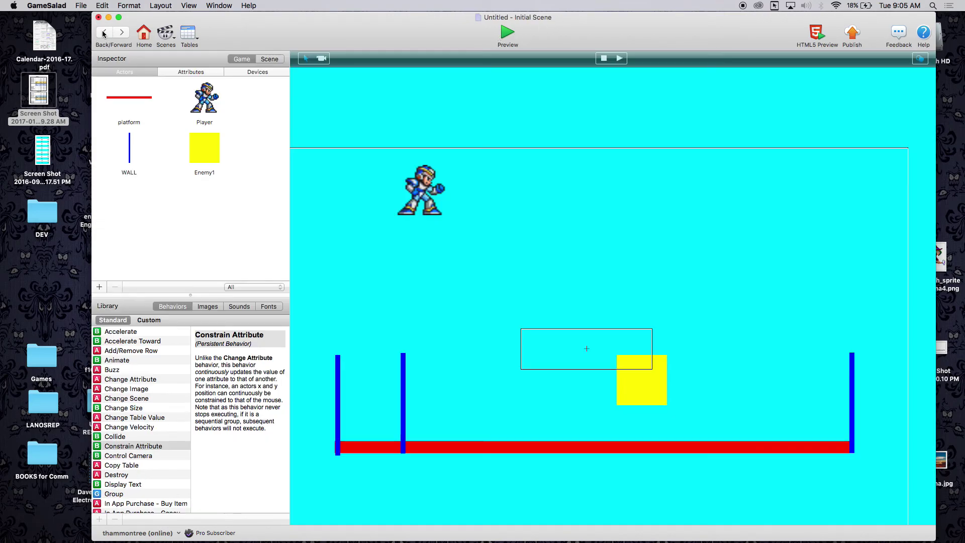
pyautogui.doubleClick(205, 95)
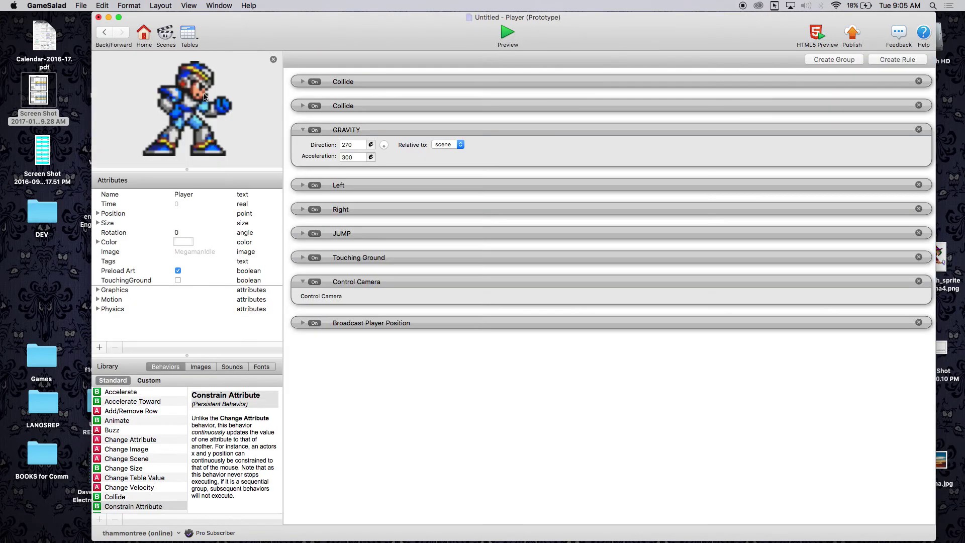
pyautogui.click(303, 185)
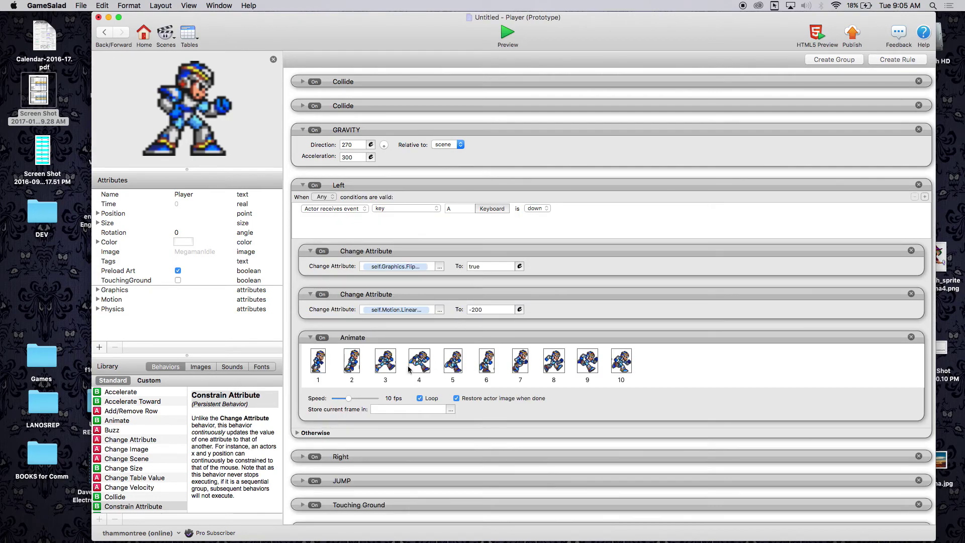
pyautogui.click(496, 310)
pyautogui.press('BackSpace')
pyautogui.press('BackSpace')
pyautogui.press('BackSpace')
pyautogui.click(303, 457)
pyautogui.scroll(-6, 318, 463)
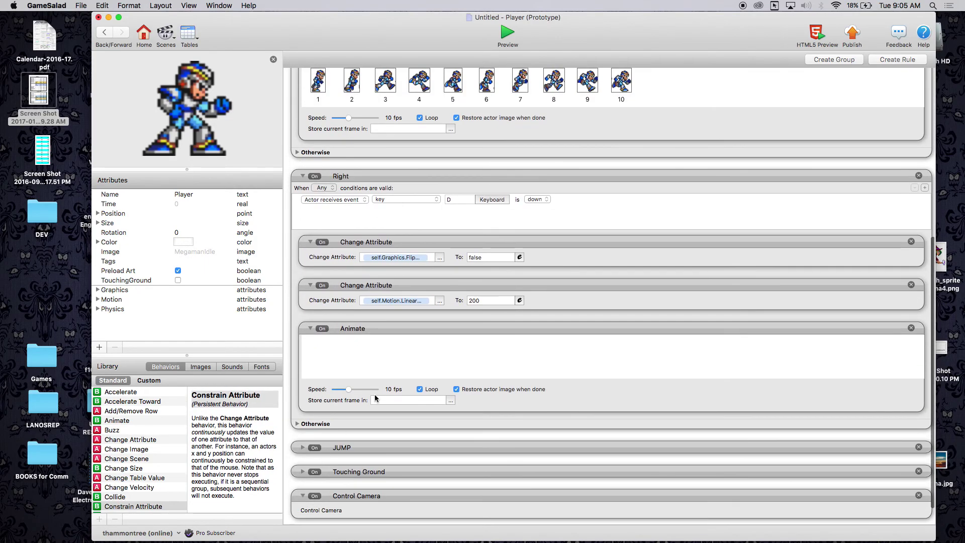
pyautogui.write('300')
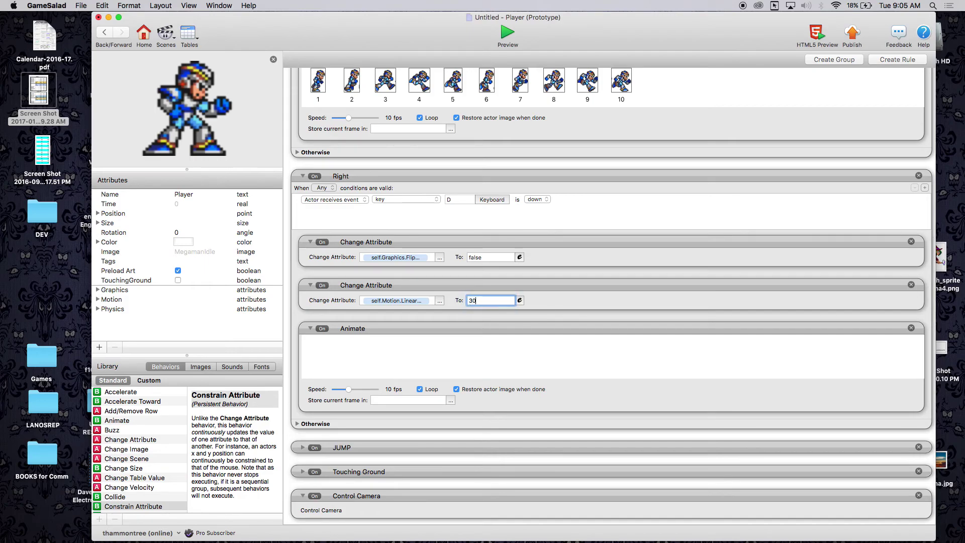
# - Preview the game, running the player both ways and jumping over Enemy1 to test the chasing and stopping
pyautogui.click(507, 34)
pyautogui.press('d')
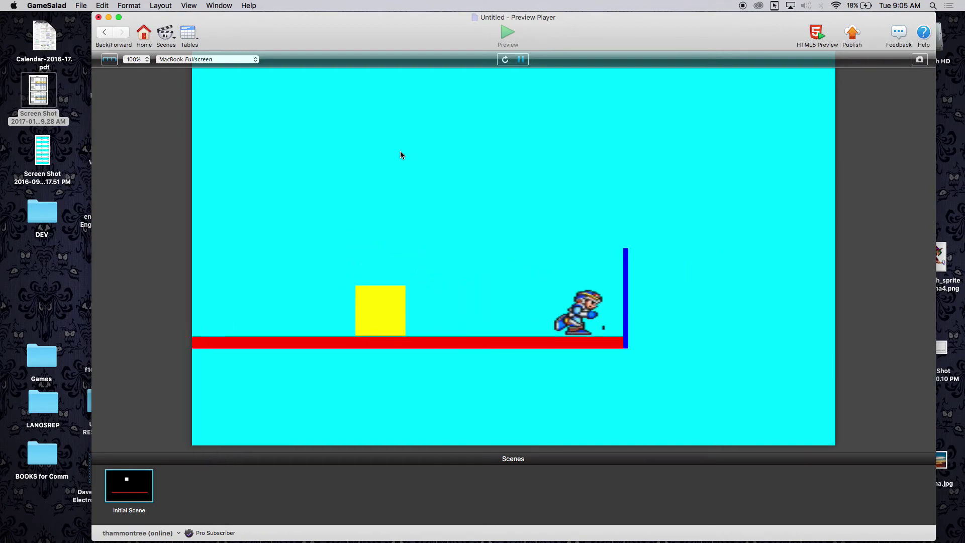
pyautogui.press('a')
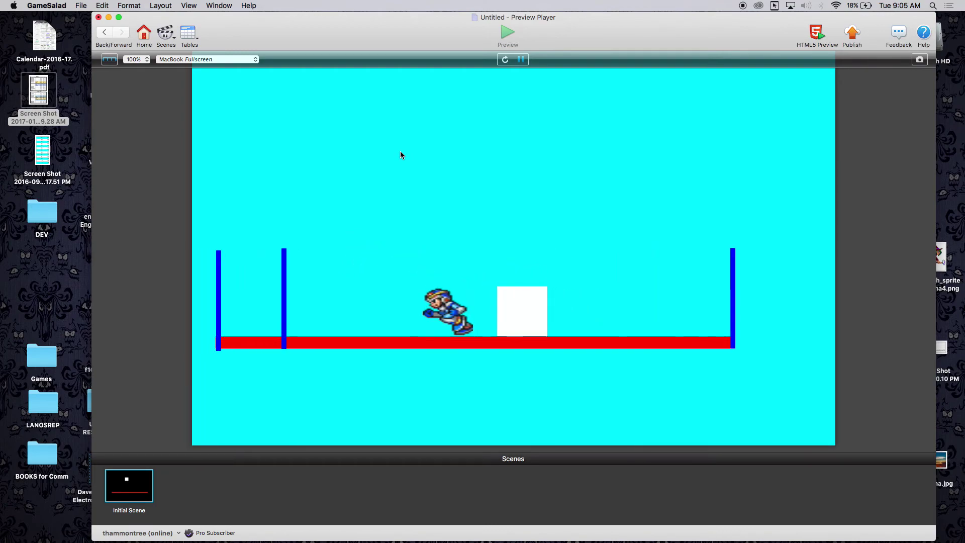
pyautogui.press('d')
pyautogui.press('space')
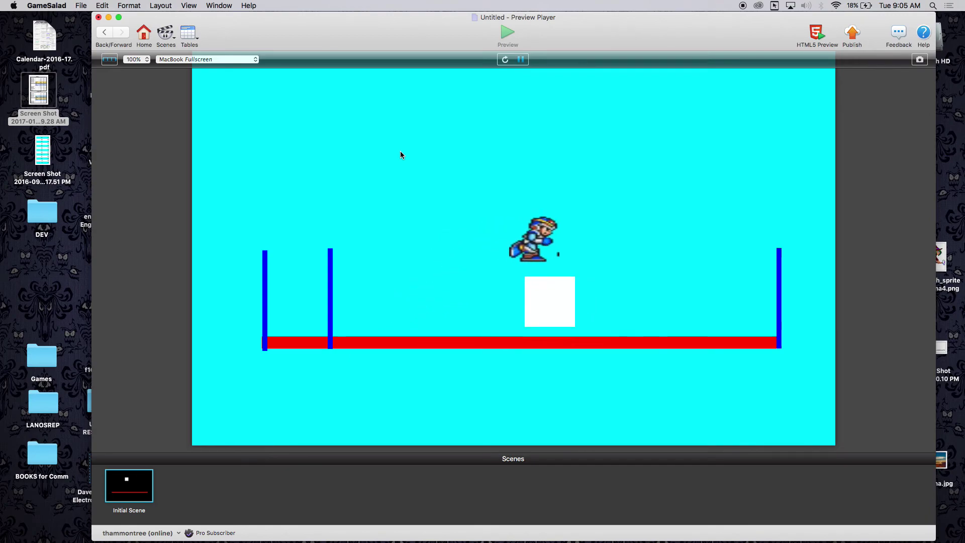
pyautogui.press('space')
pyautogui.press('a')
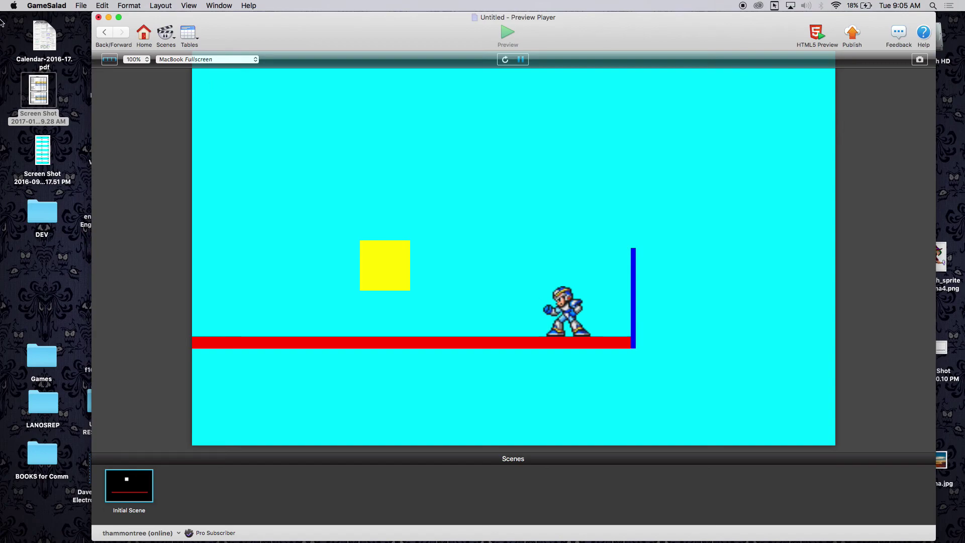
# - Leave the preview and reopen the Enemy1 actor from the Initial Scene
pyautogui.click(104, 33)
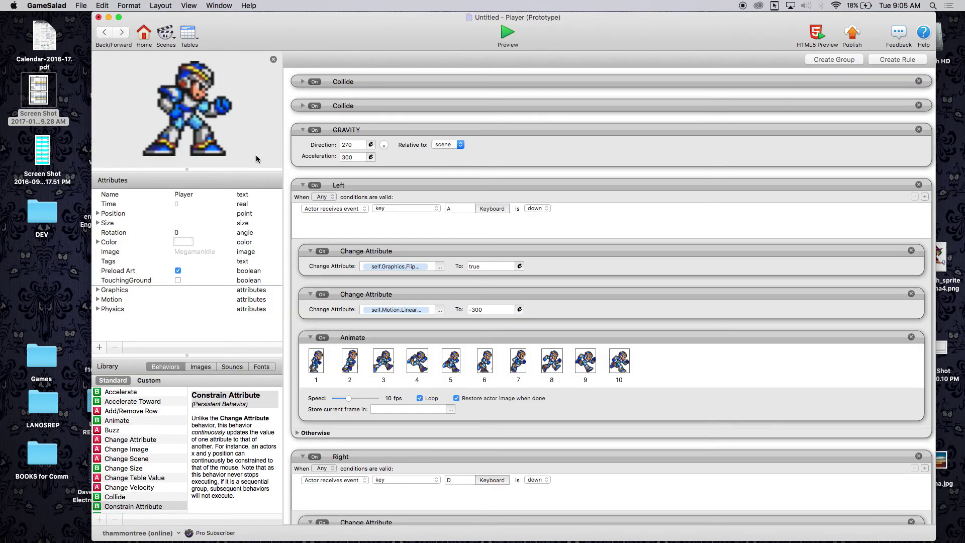
pyautogui.click(106, 33)
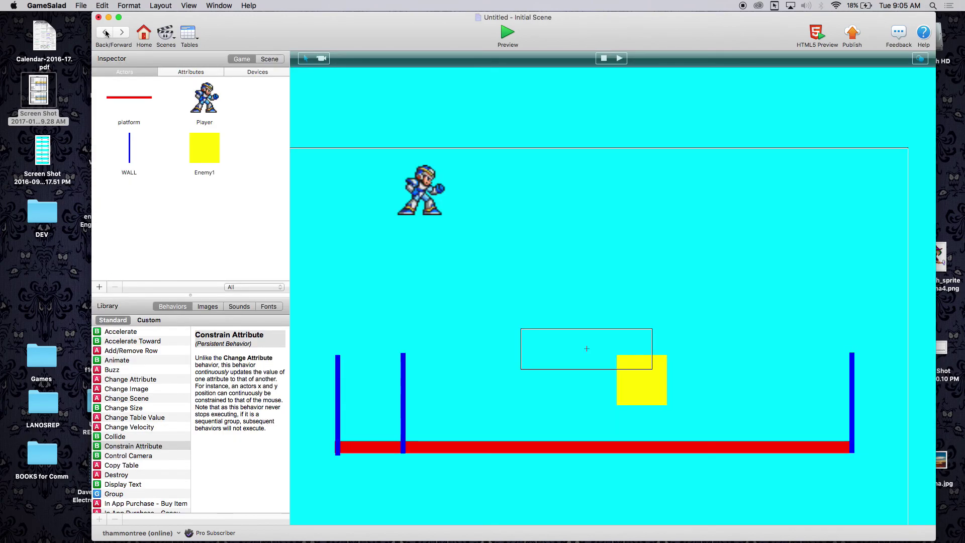
pyautogui.doubleClick(206, 153)
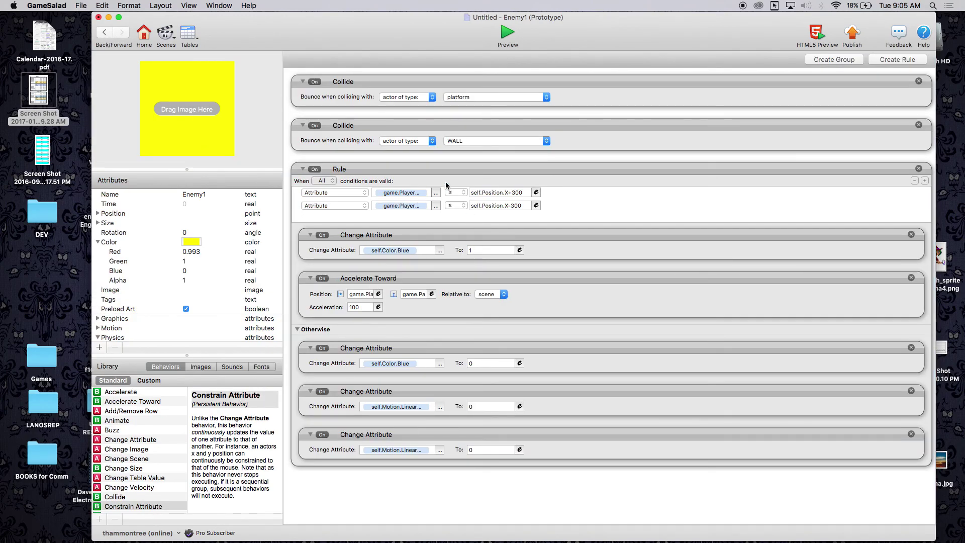